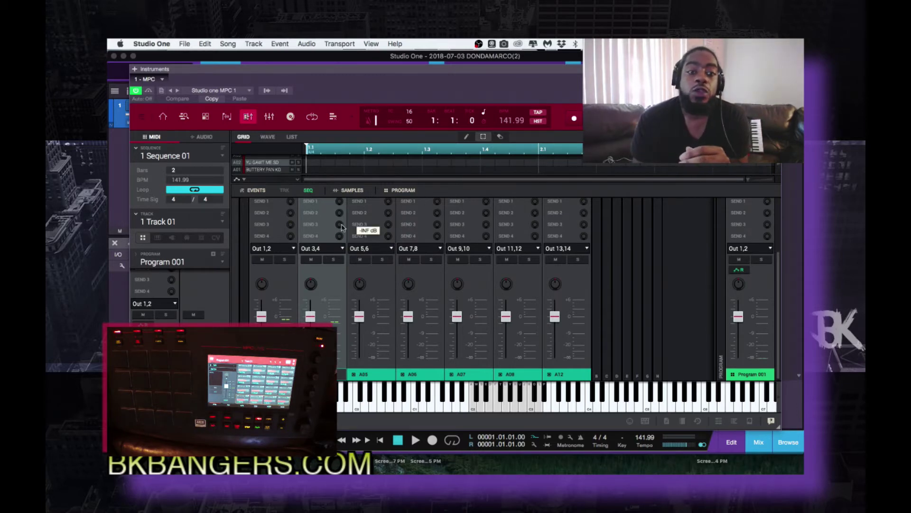
- Step the MPC plugin through its Q-Link and Pad Mixer views to the Channel Mixer page
left_click(164, 118)
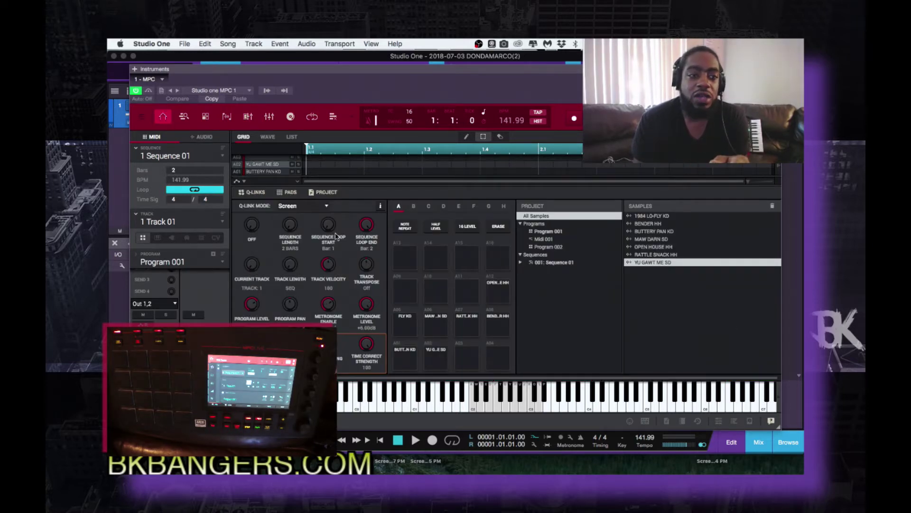
left_click(247, 118)
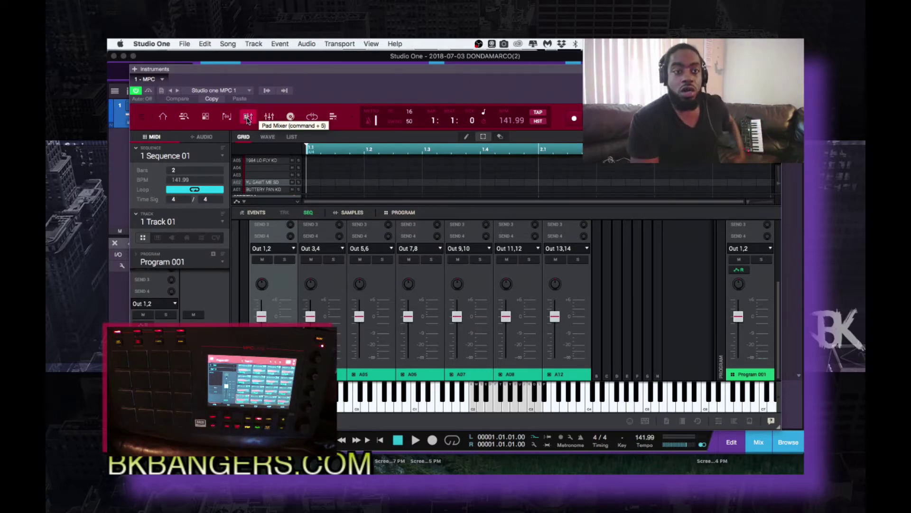
left_click(270, 119)
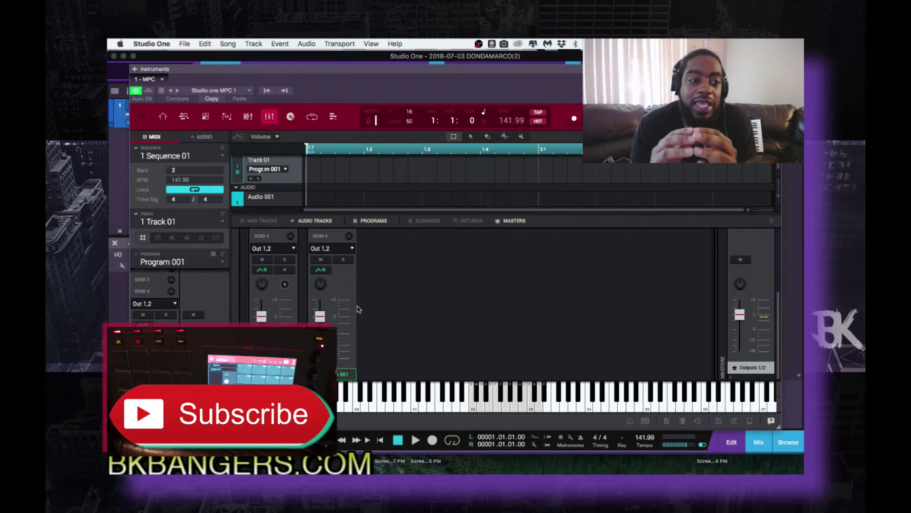
- Keep Track 01 on Program 001 and return the MPC to its Pad Mixer output channels
left_click(223, 265)
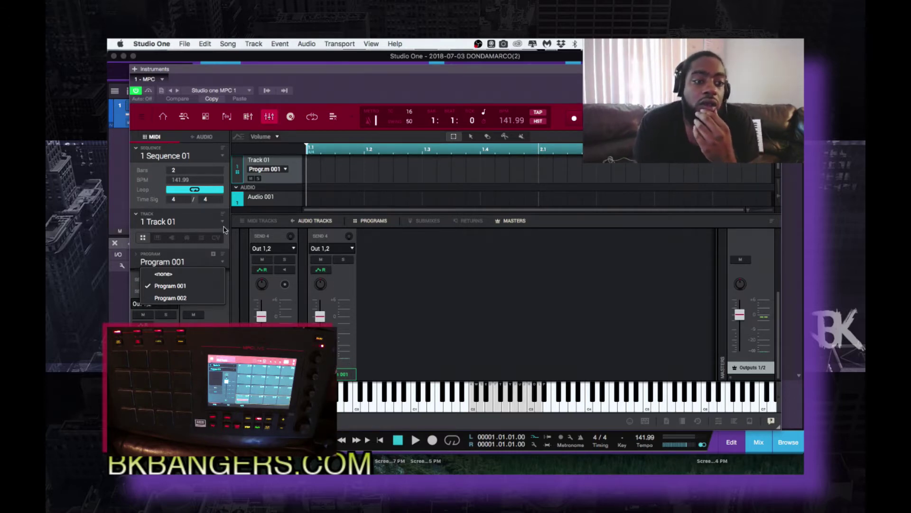
left_click(204, 222)
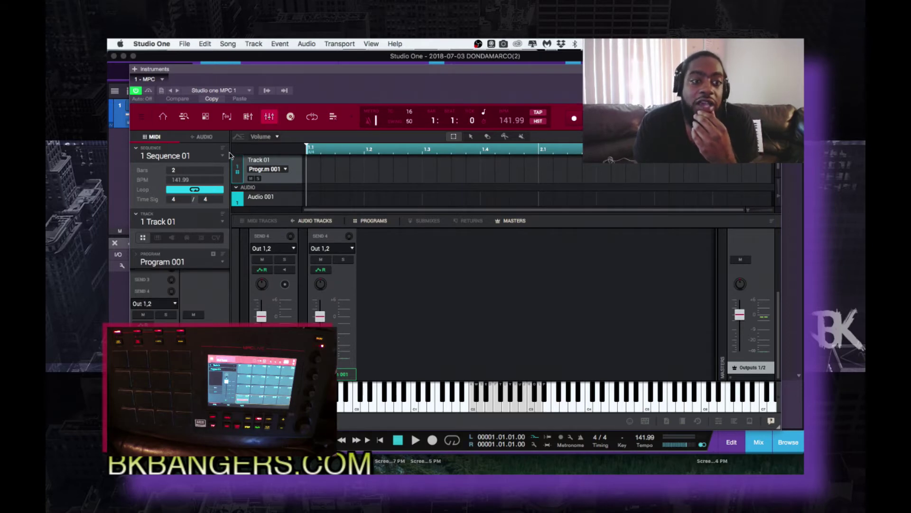
left_click(248, 117)
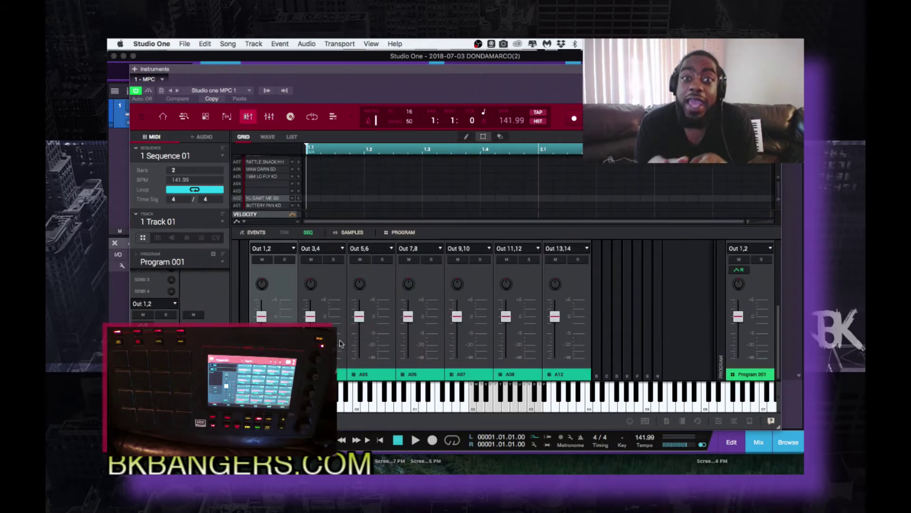
- Review the Out 1,2 and Out 3,4 routing options unchanged, then close the MPC plugin window
left_click(293, 249)
mouse_move(284, 285)
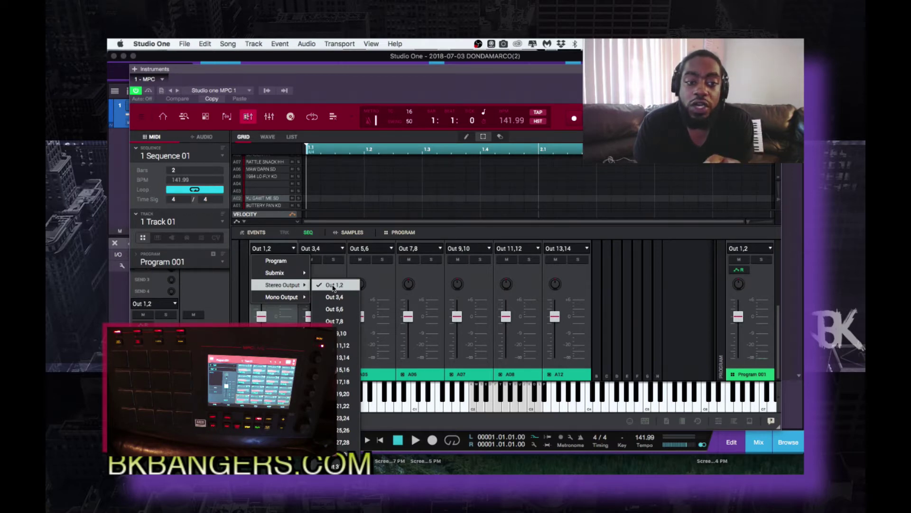
left_click(359, 276)
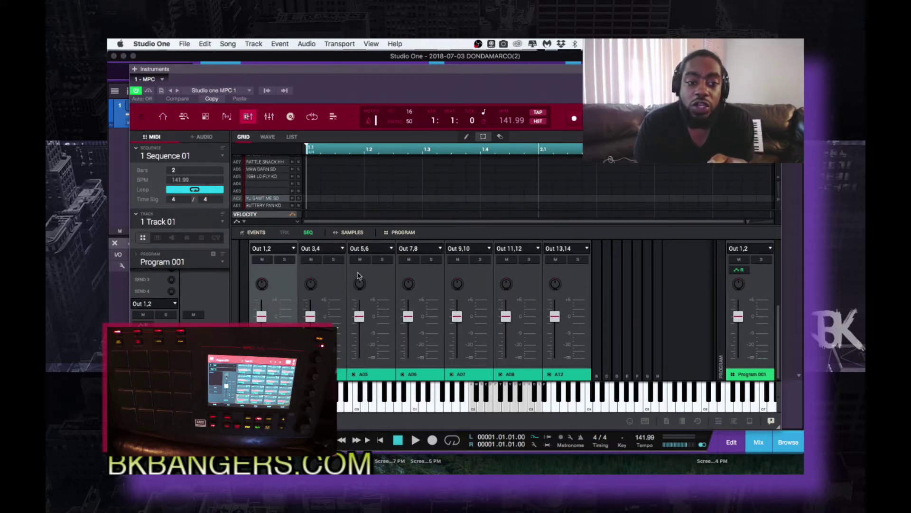
left_click(341, 252)
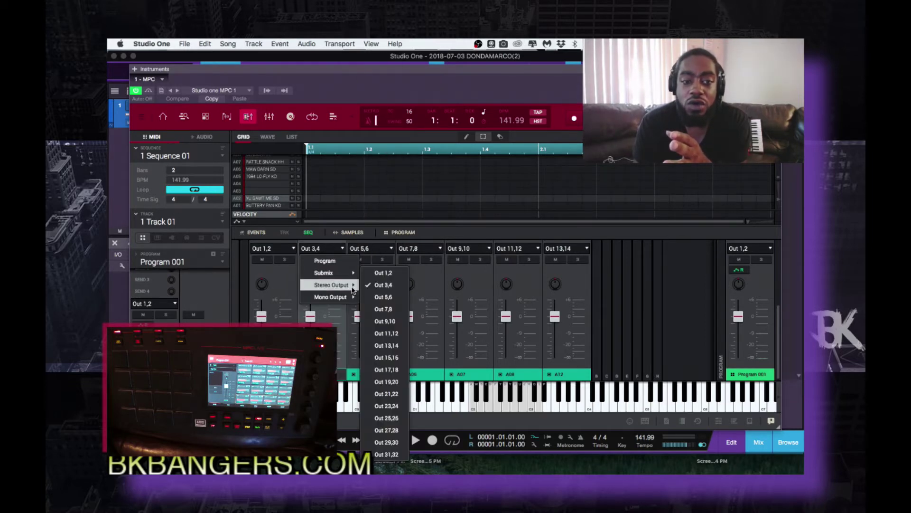
left_click(441, 278)
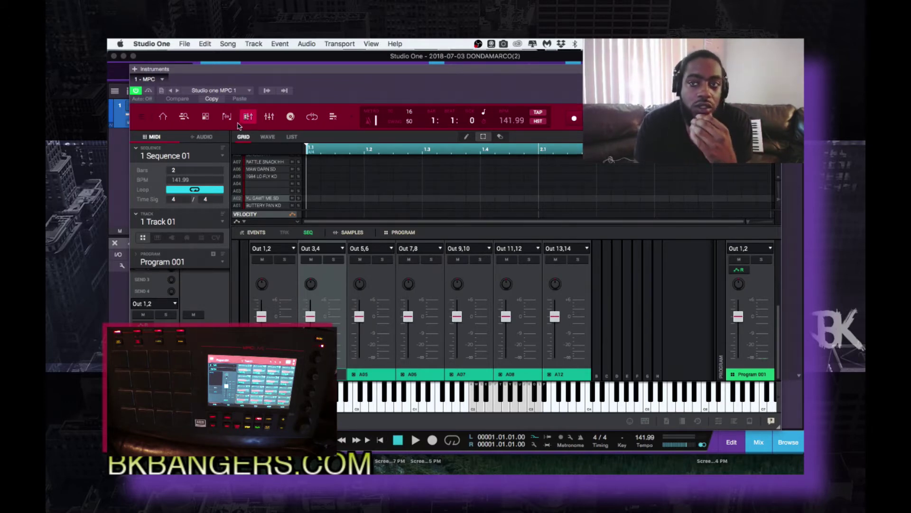
key("super+w")
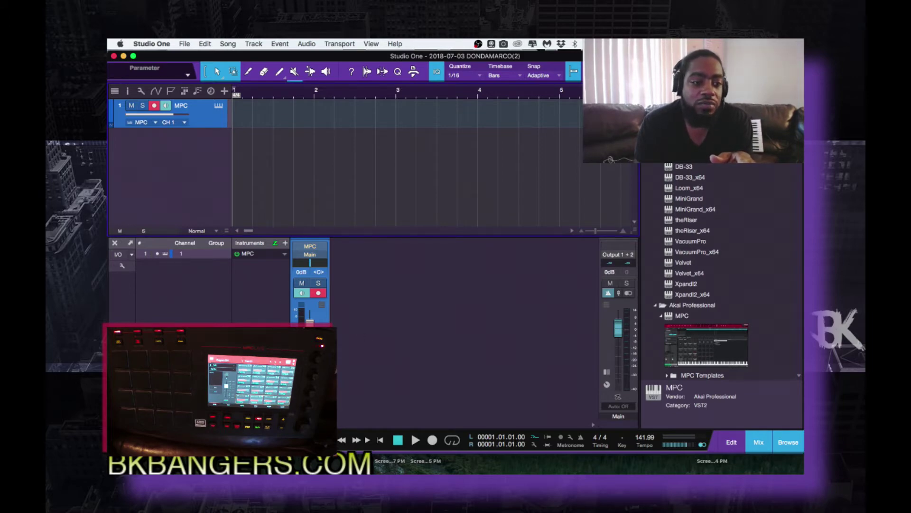
- Expand the MPC instrument in the console's instruments panel to list its outputs
left_click(122, 414)
left_click(123, 403)
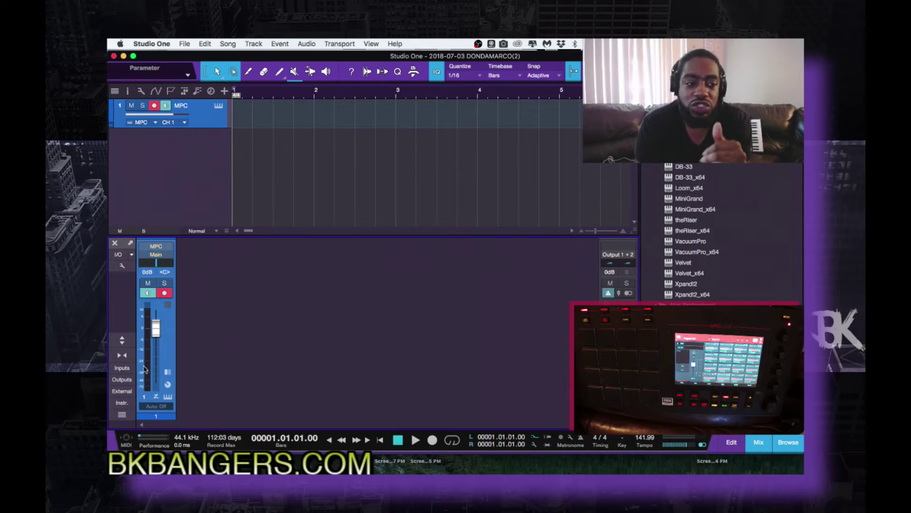
left_click(123, 403)
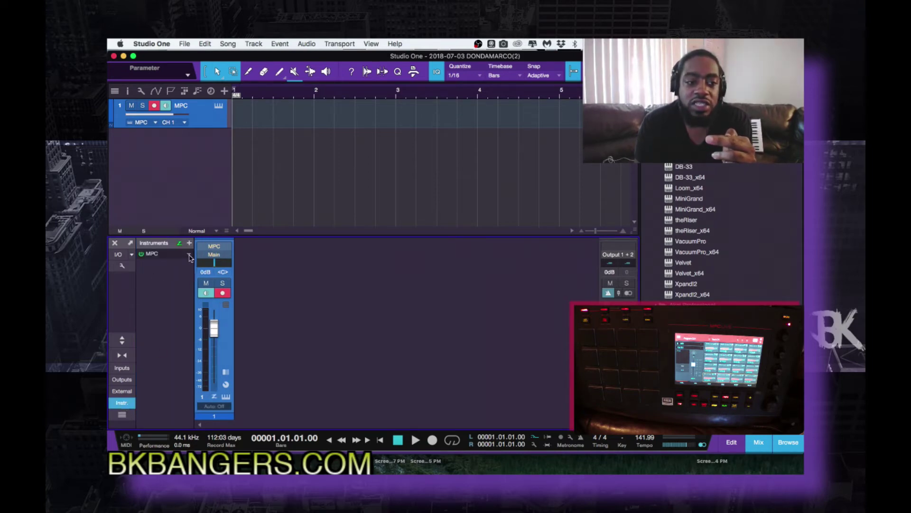
left_click(189, 257)
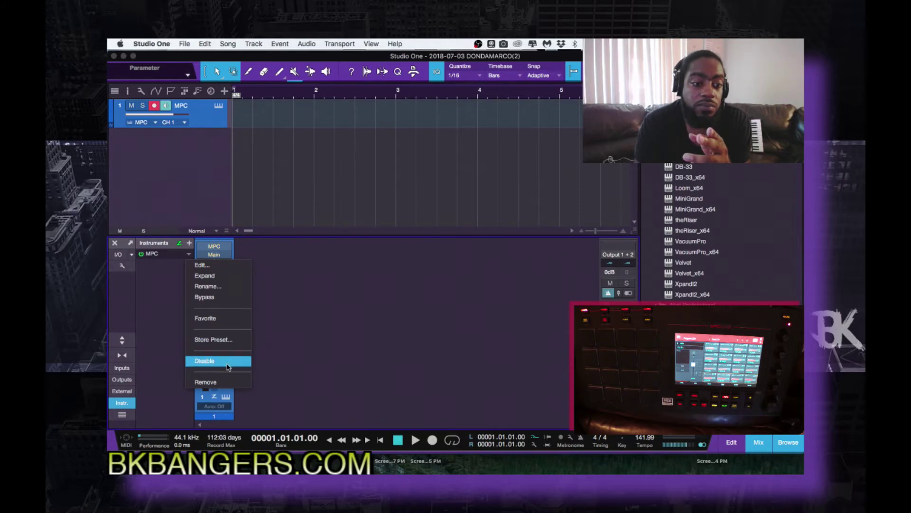
left_click(228, 276)
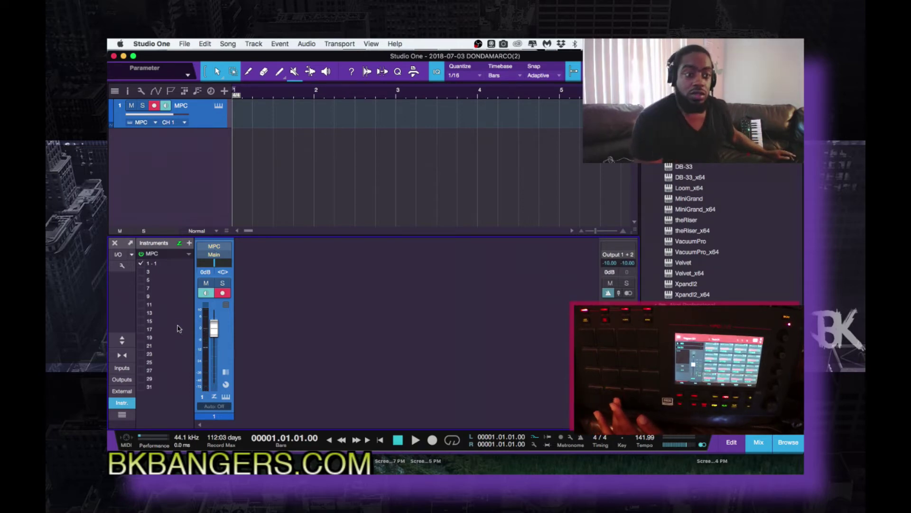
- Enable MPC outputs 3, 5, 7, 9, 11 and 13, then hide the instruments panel, console and browser
left_click(141, 272)
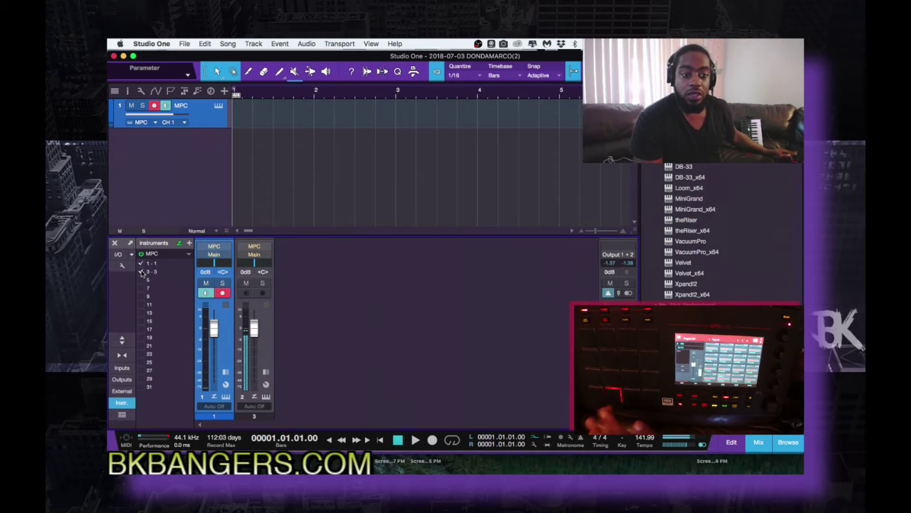
left_click(141, 280)
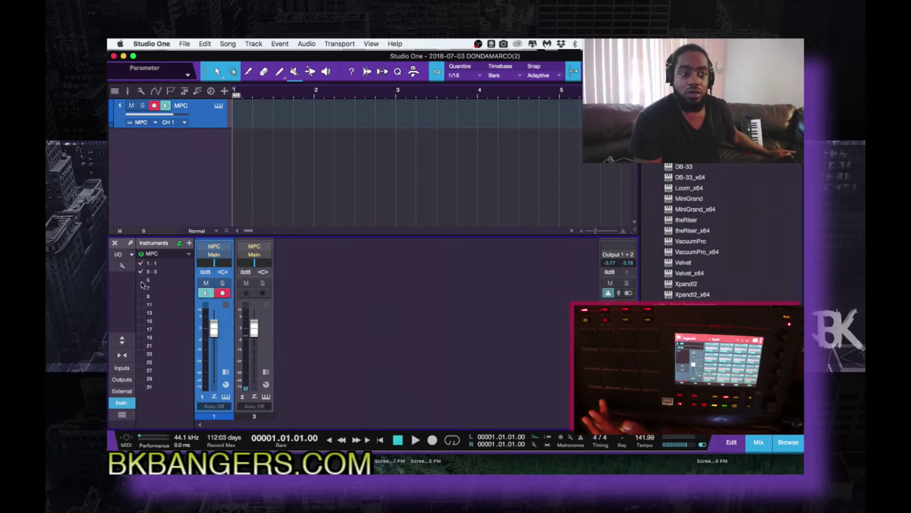
left_click(141, 289)
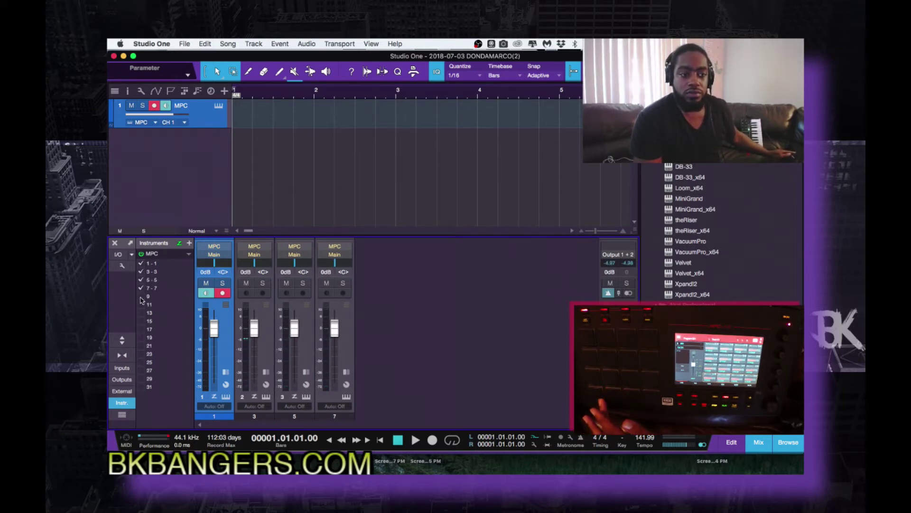
left_click(141, 297)
left_click(141, 305)
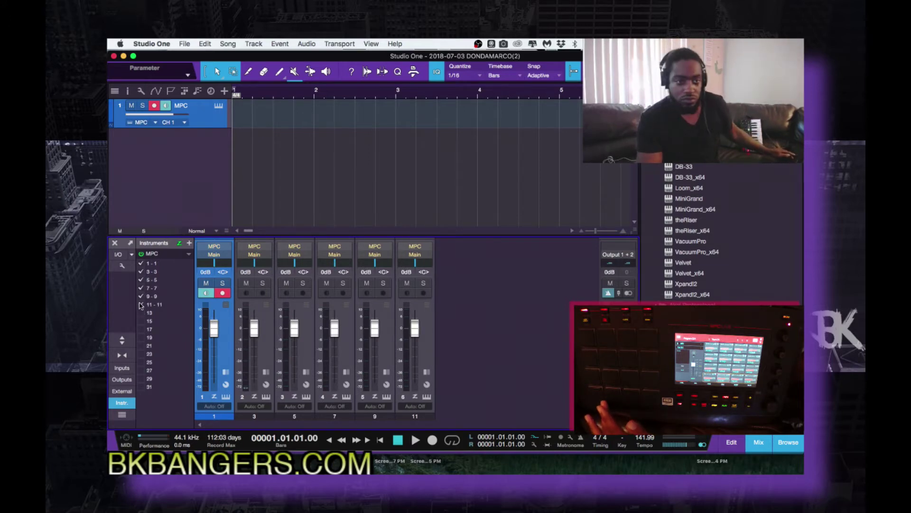
left_click(141, 313)
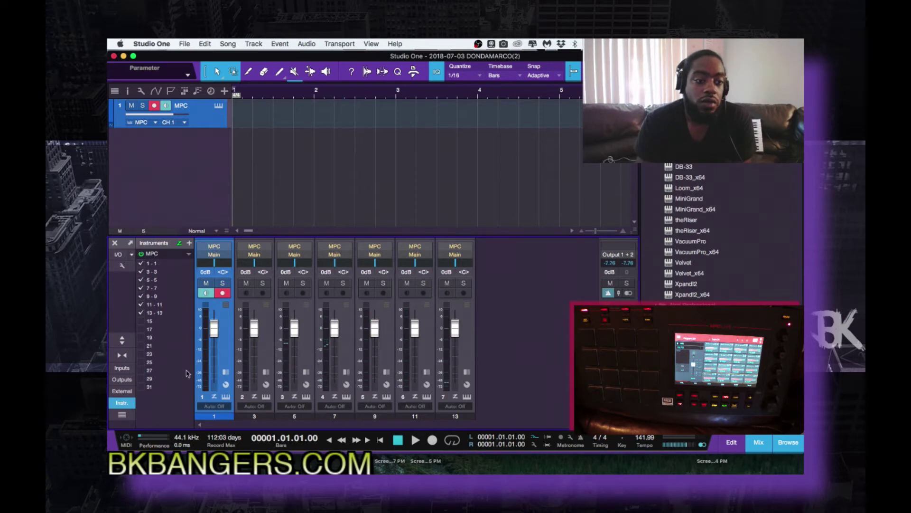
left_click(127, 406)
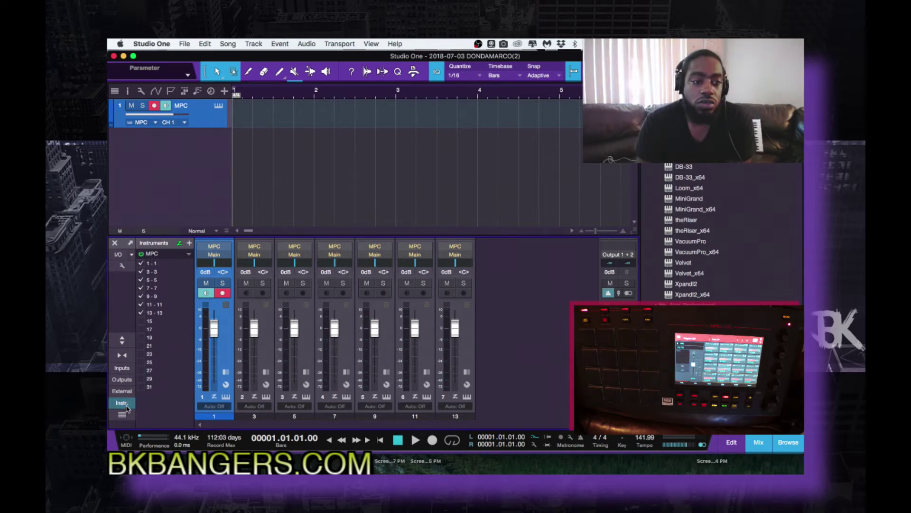
left_click(758, 442)
left_click(775, 441)
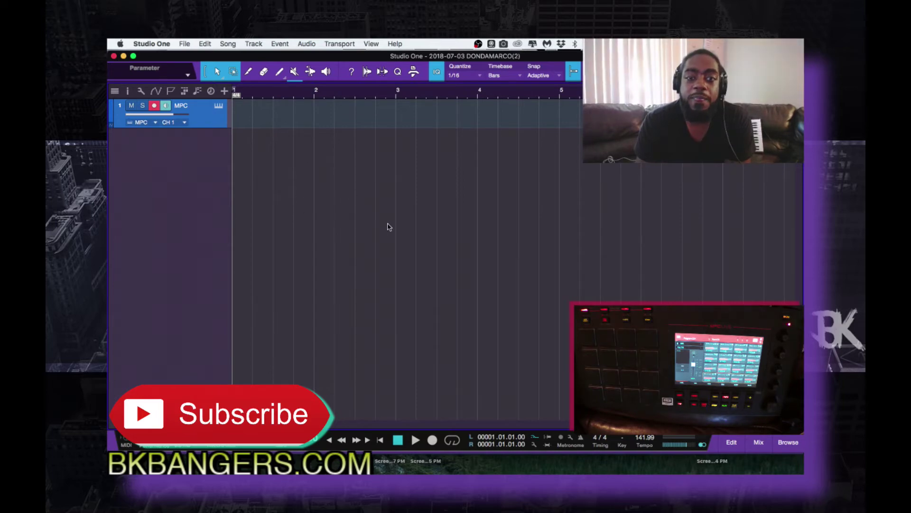
- Add a new instrument track named mpc
key("t")
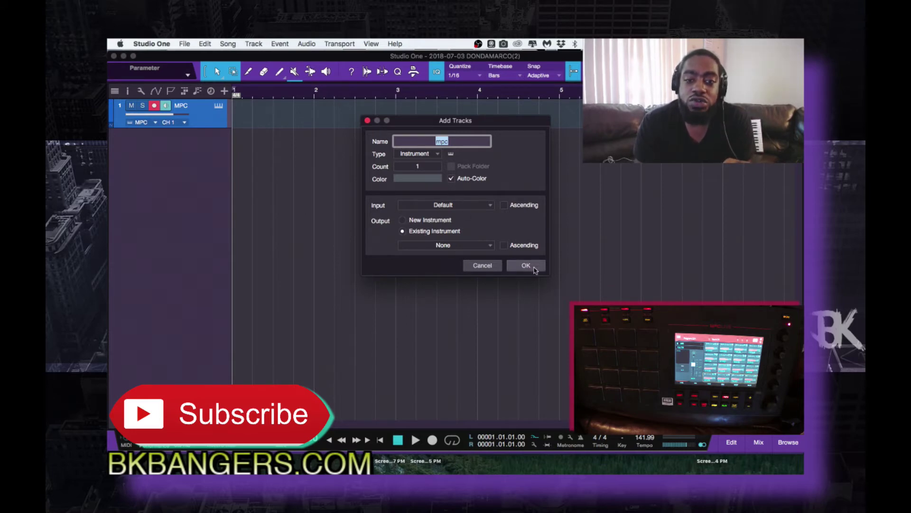
left_click(534, 267)
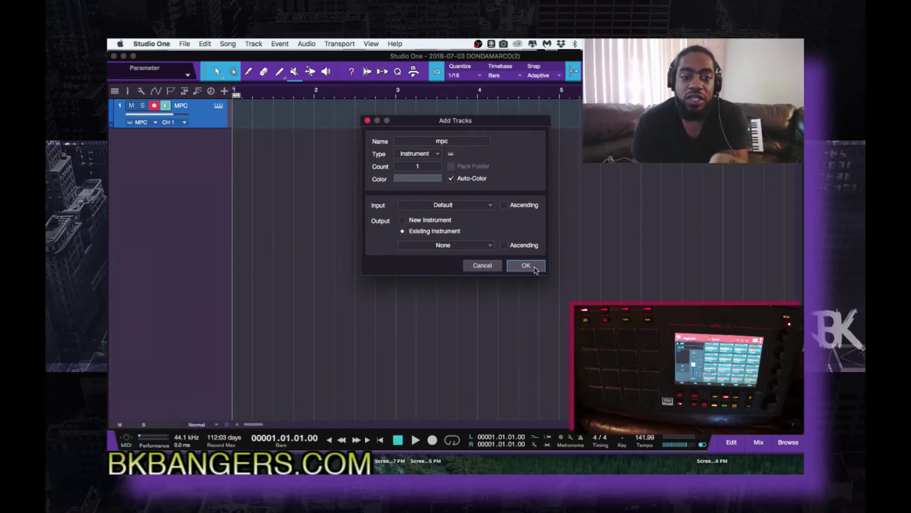
left_click(535, 269)
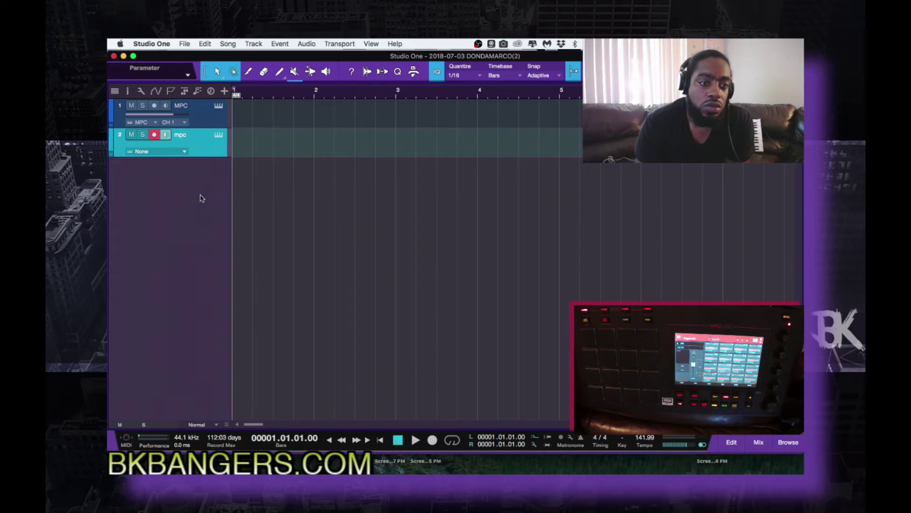
- Route the mpc track's output to the MPC instrument, using the Qwerty Keyboard as input
left_click_drag(200, 158, 202, 206)
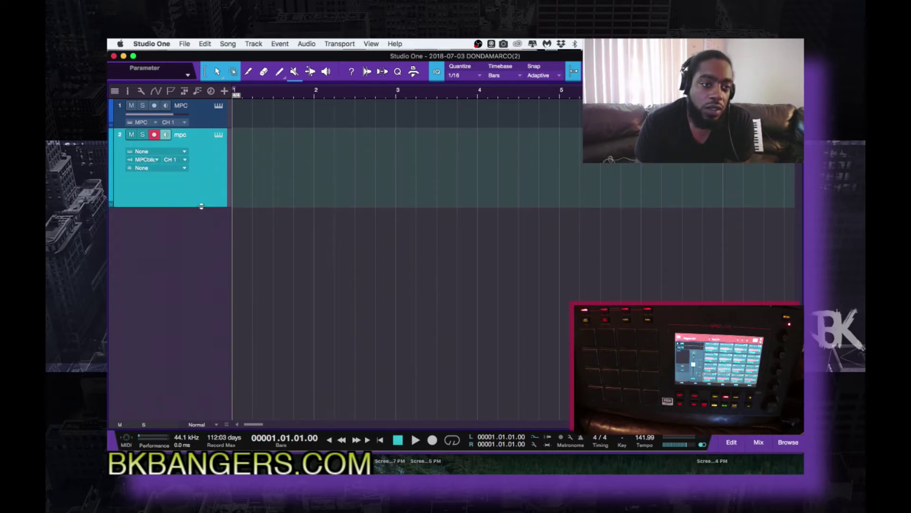
left_click(180, 151)
left_click(173, 183)
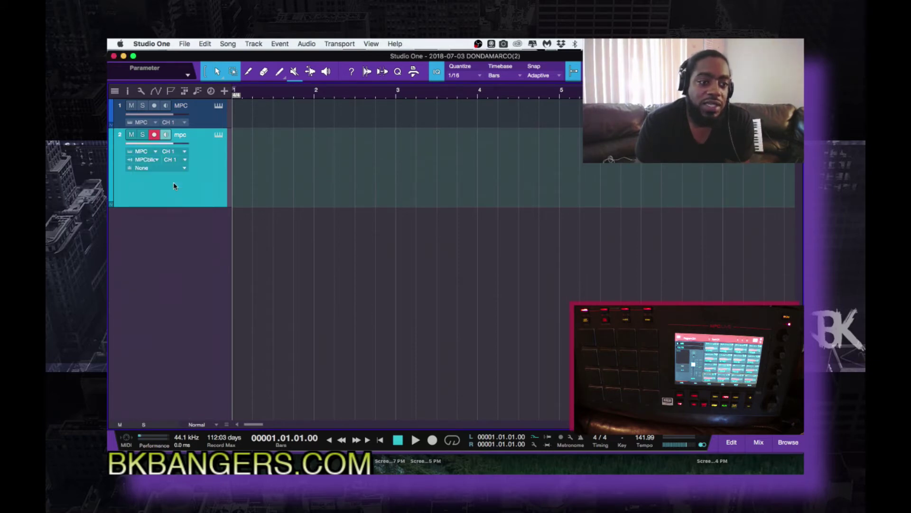
left_click(158, 162)
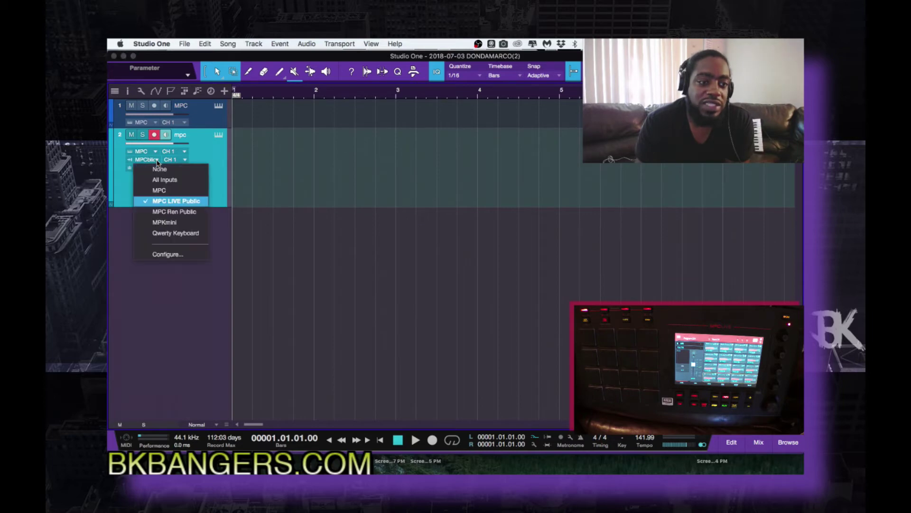
left_click(187, 238)
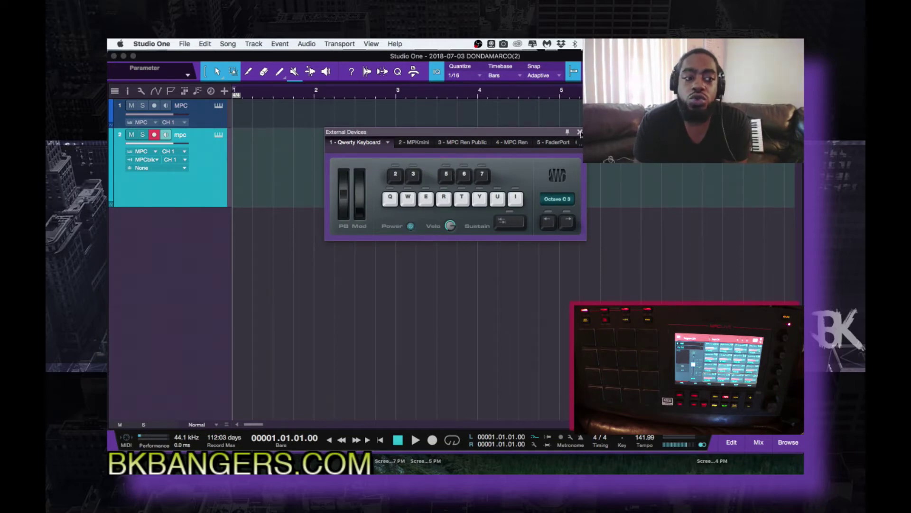
left_click(580, 133)
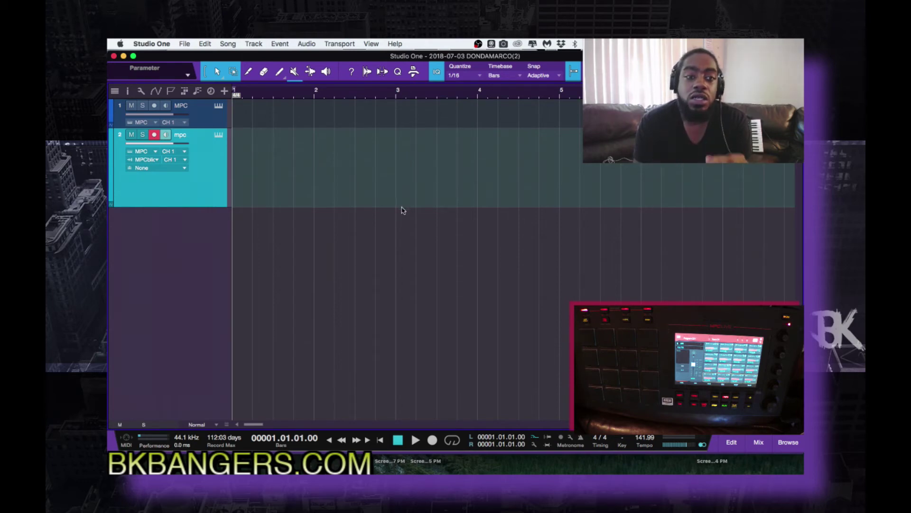
- Loop bars 1–2 on the mpc track with metronome on, record a trial take, then delete it
double_click(255, 199)
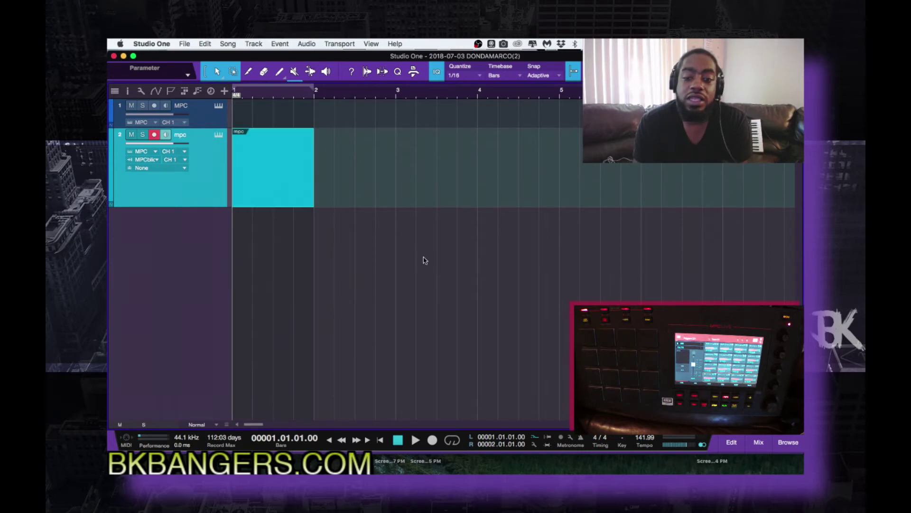
key("slash")
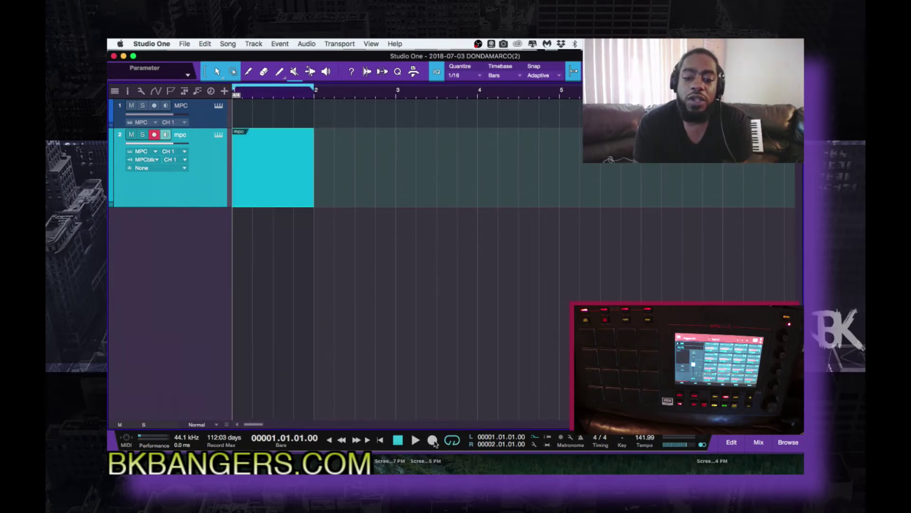
left_click(561, 437)
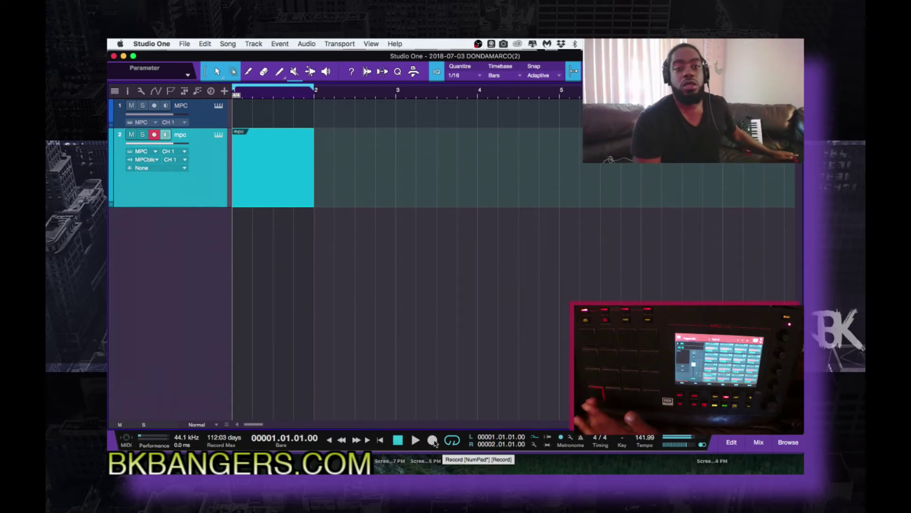
left_click(433, 440)
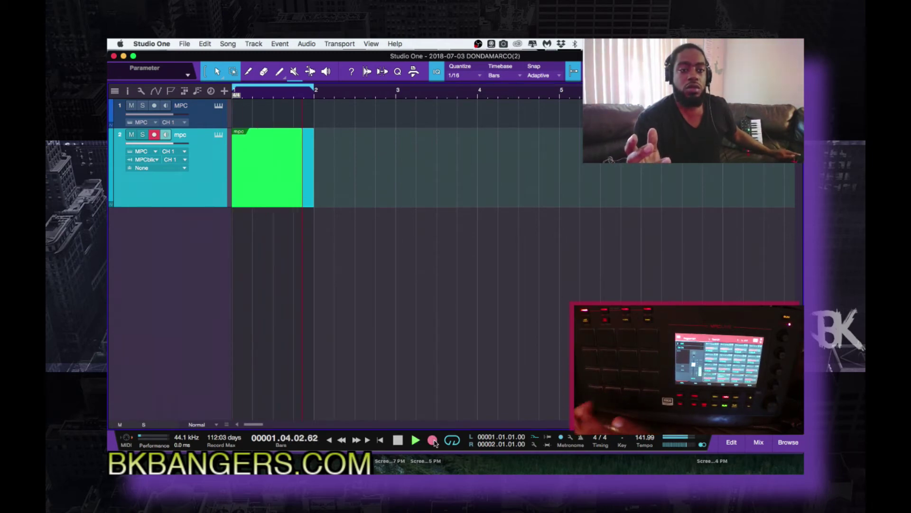
left_click(398, 440)
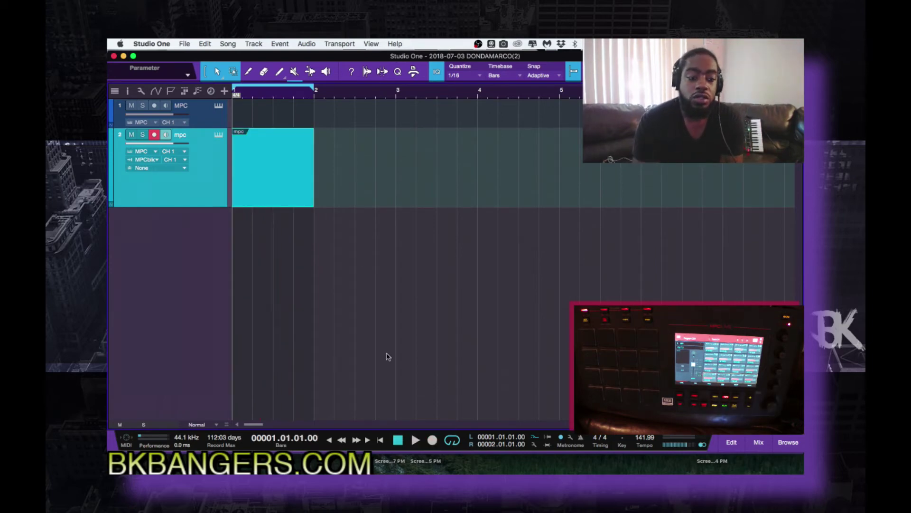
key("Delete")
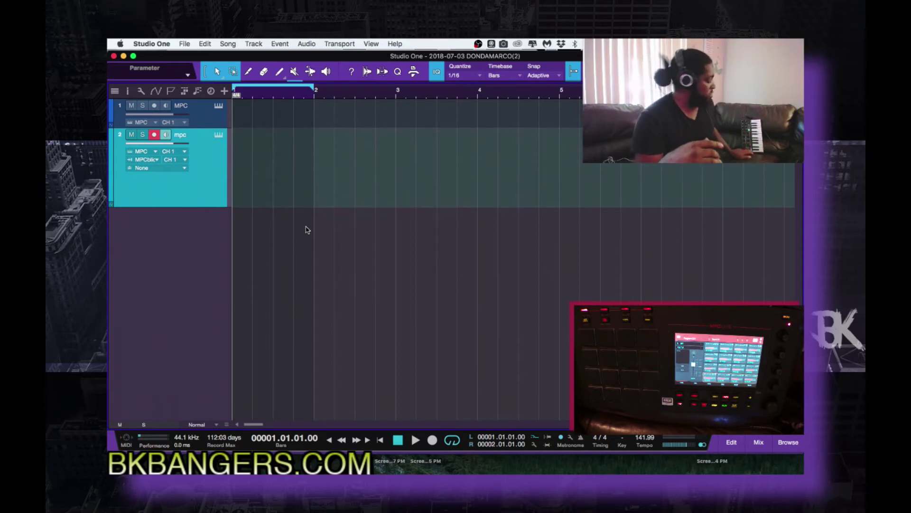
left_click(220, 135)
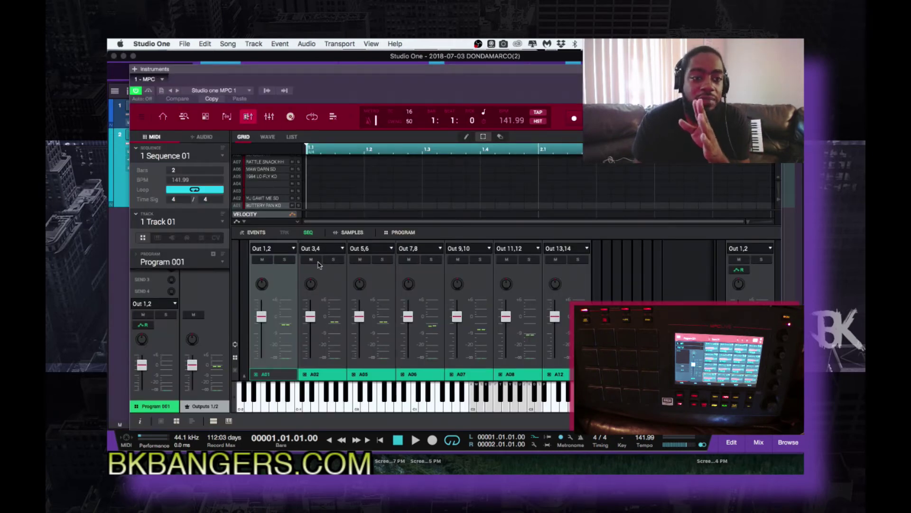
left_click(163, 117)
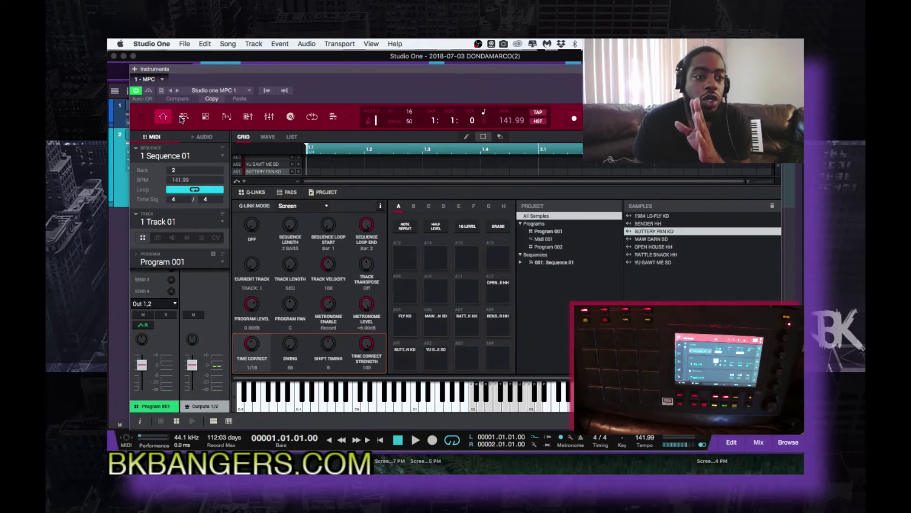
left_click(141, 118)
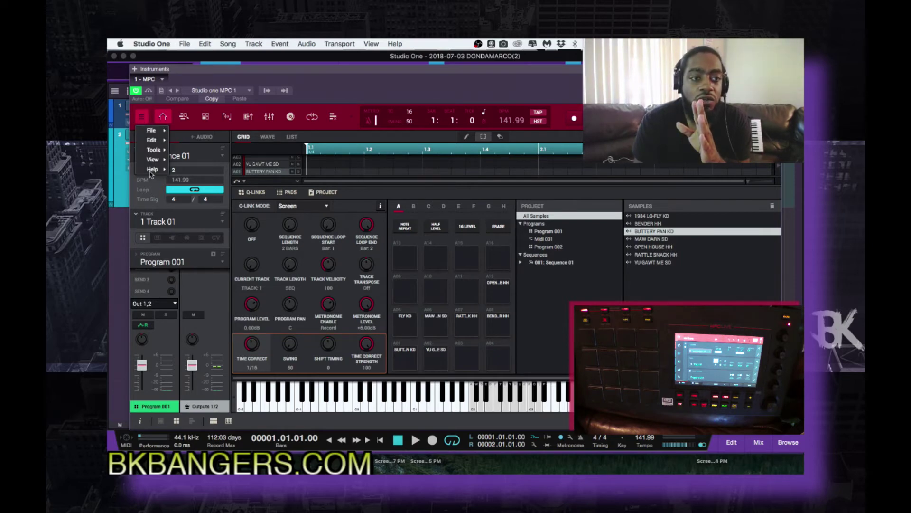
mouse_move(154, 140)
mouse_move(229, 306)
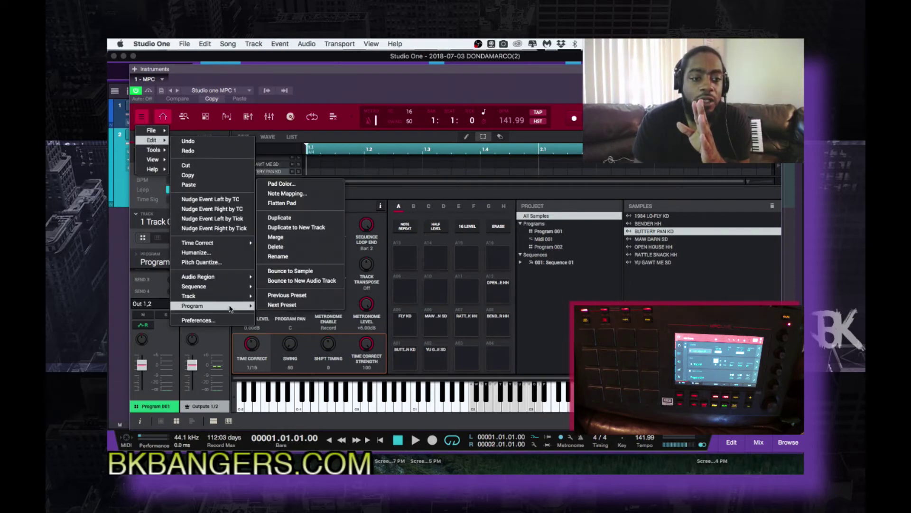
left_click(286, 194)
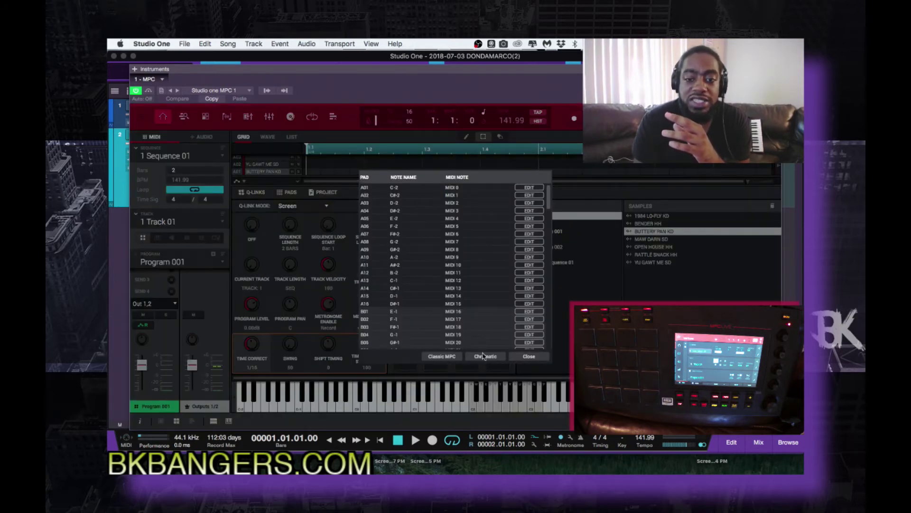
left_click(441, 356)
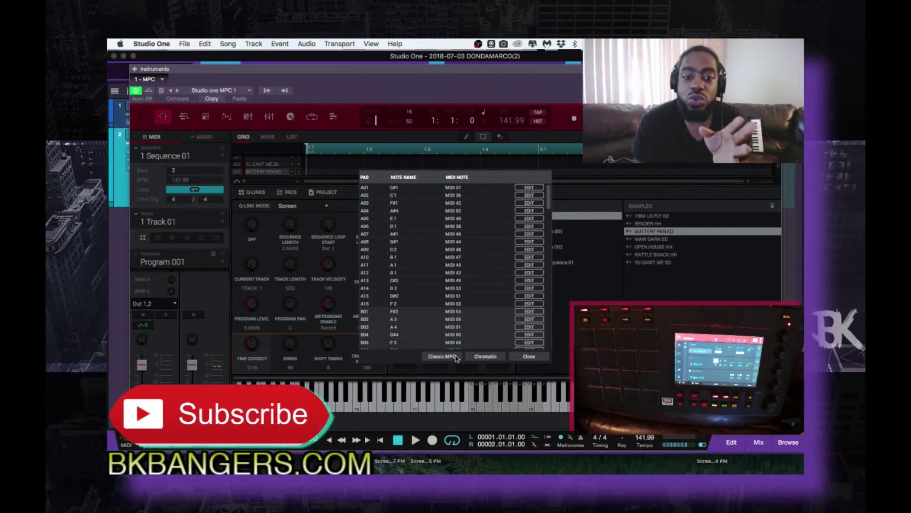
left_click(482, 356)
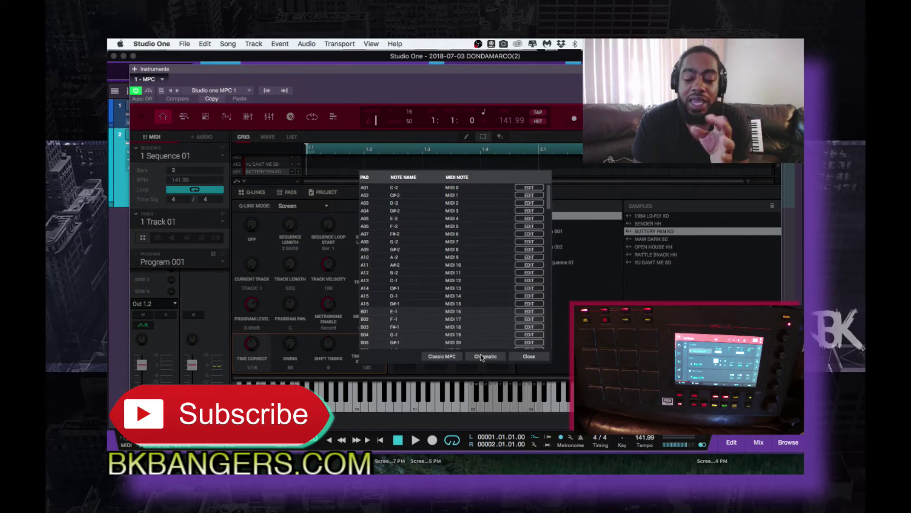
left_click(528, 357)
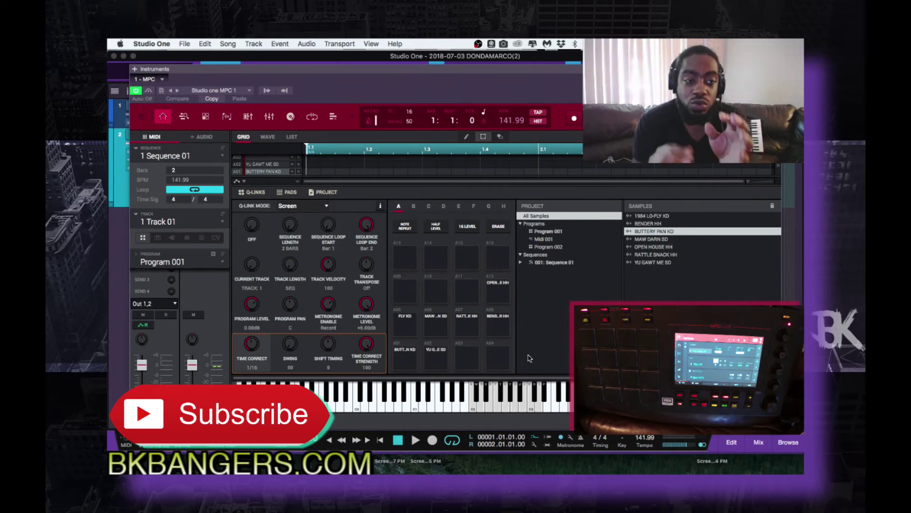
key("super+w")
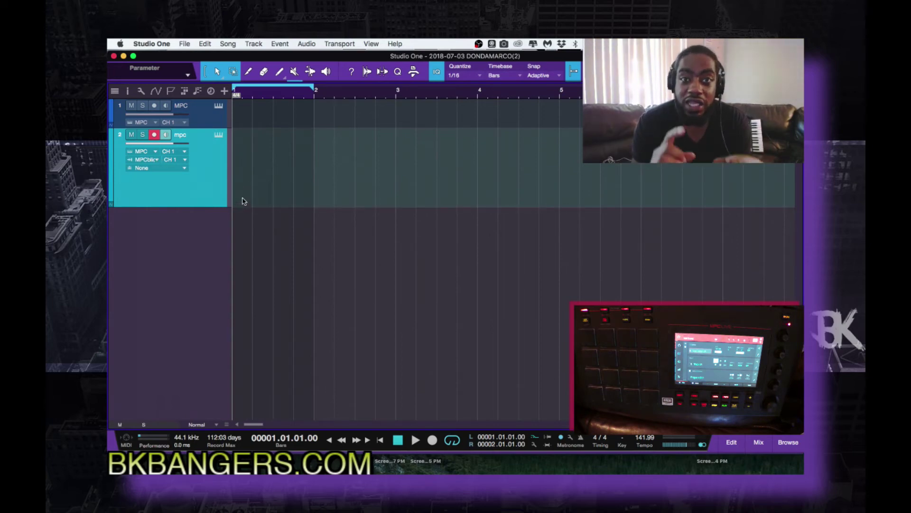
- Switch the mpc track's input to Qwerty Keyboard, then to the MPKmini controller
left_click(159, 162)
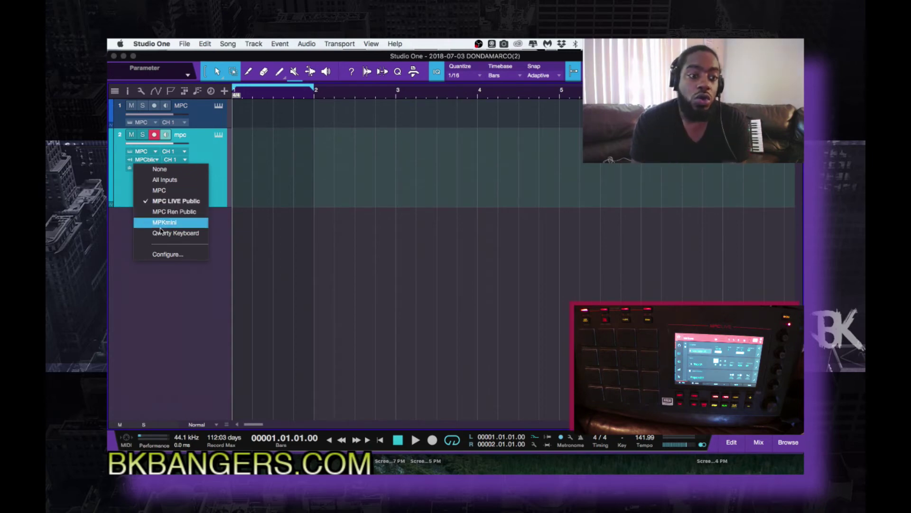
left_click(161, 232)
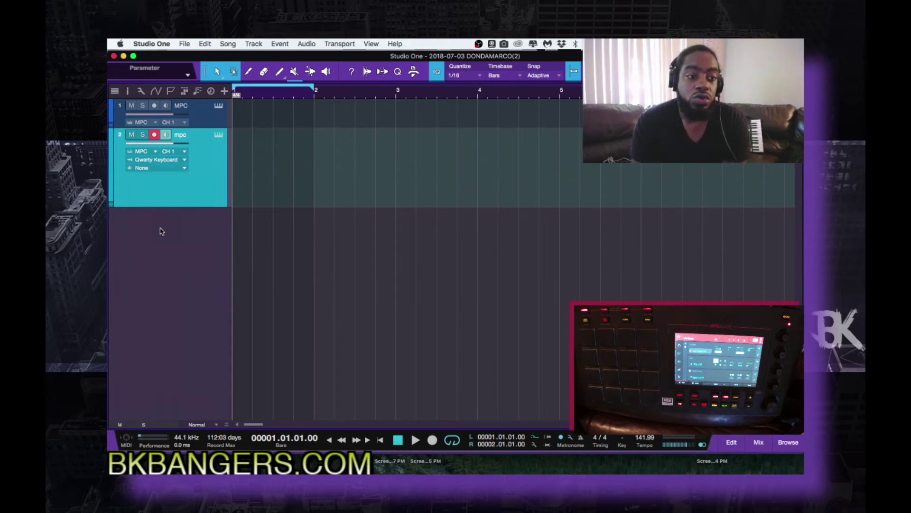
left_click(181, 160)
left_click(178, 223)
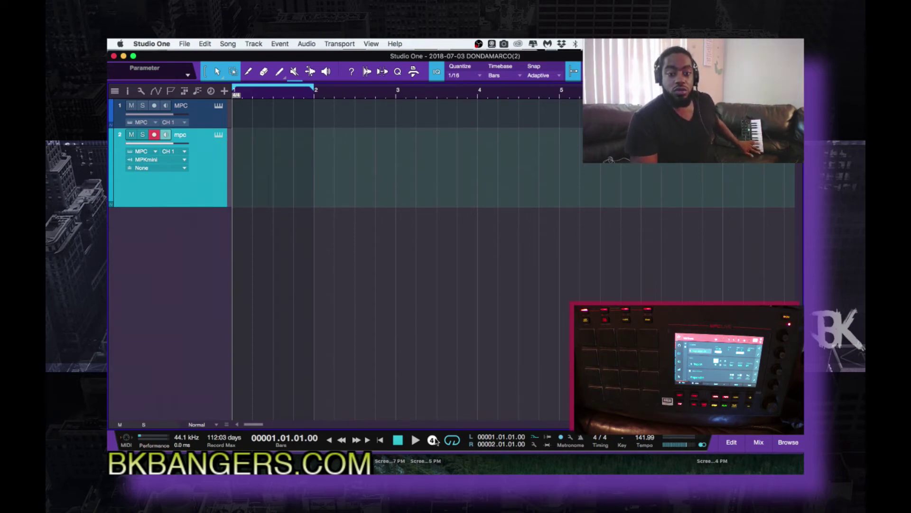
left_click(433, 440)
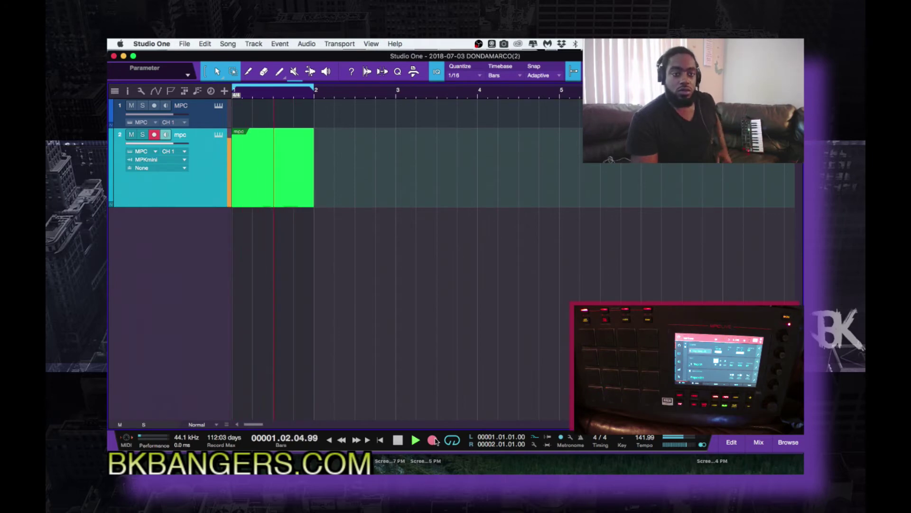
left_click(433, 440)
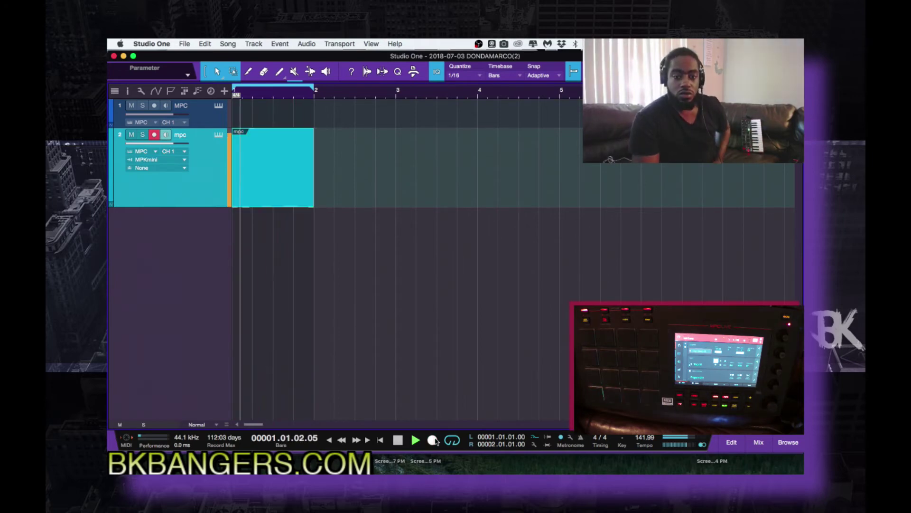
double_click(293, 178)
scroll(349, 365, "down", 3)
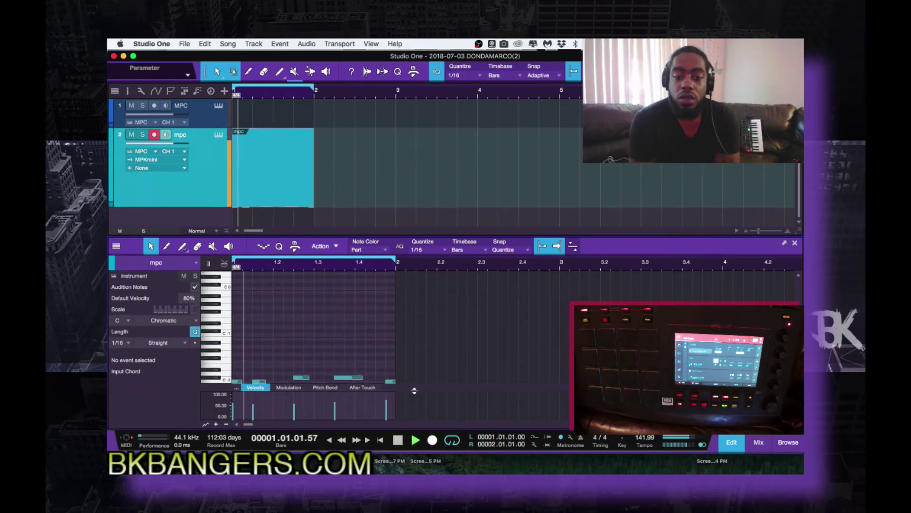
left_click(399, 441)
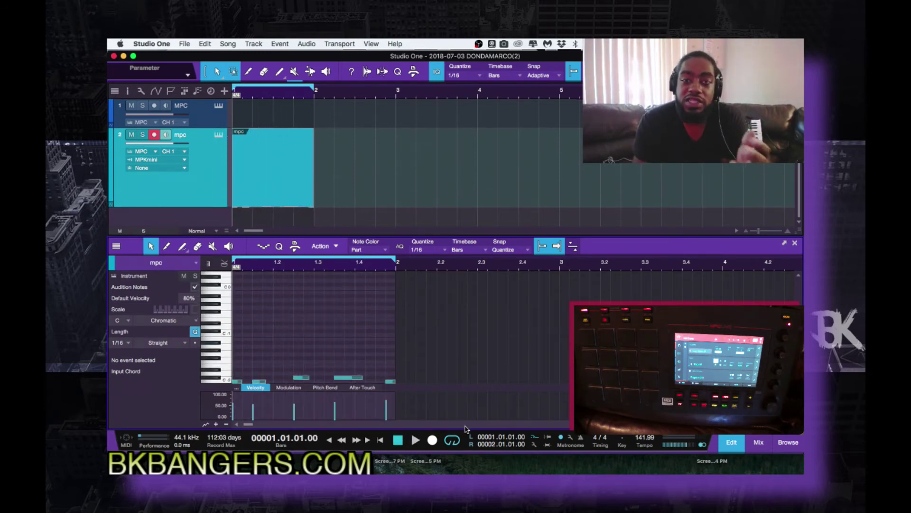
left_click(796, 243)
key("Delete")
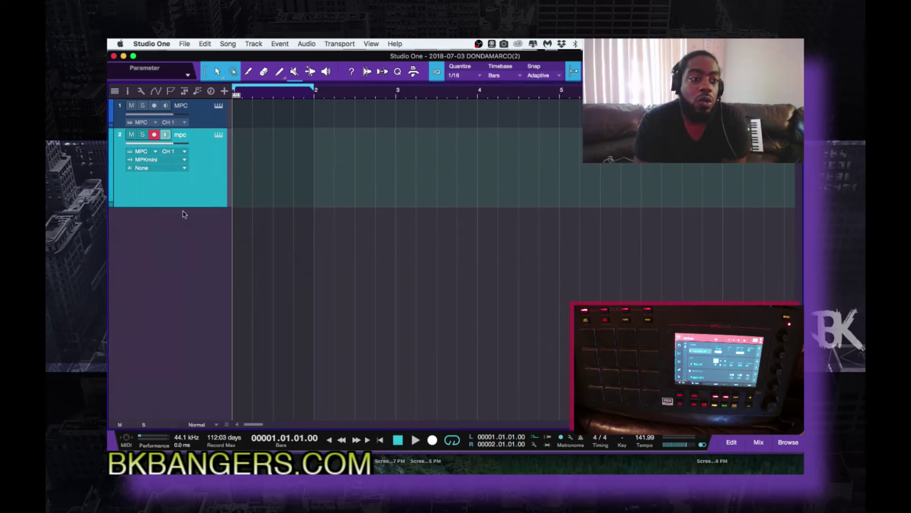
- Set the mpc track's input to Qwerty Keyboard and show the on-screen keyboard instrument
left_click(185, 162)
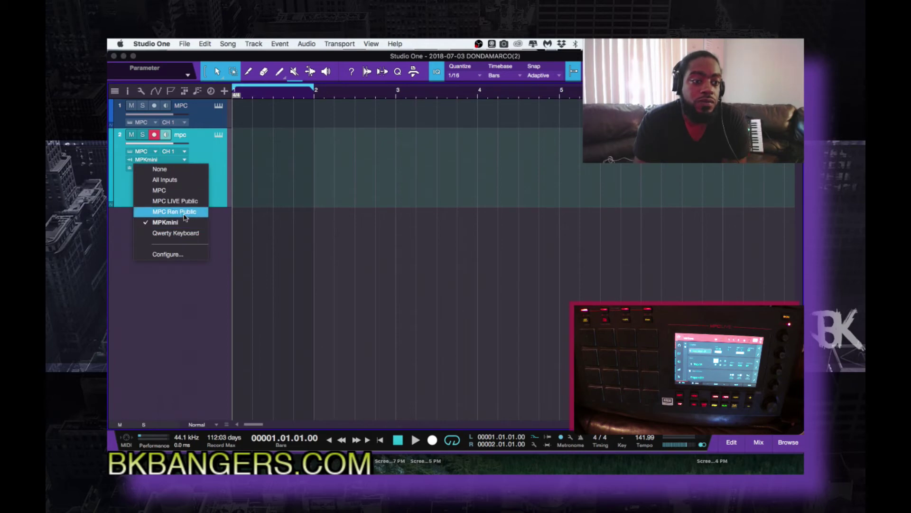
left_click(185, 235)
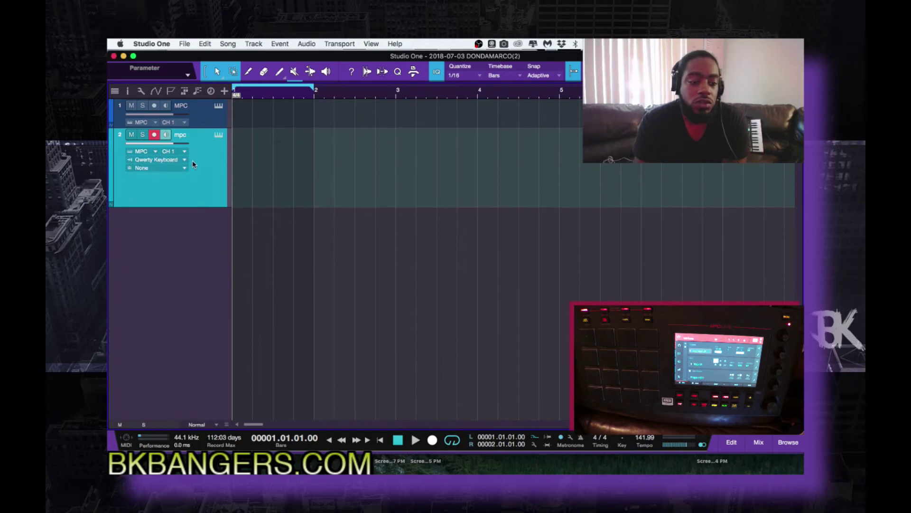
key("shift+alt+k")
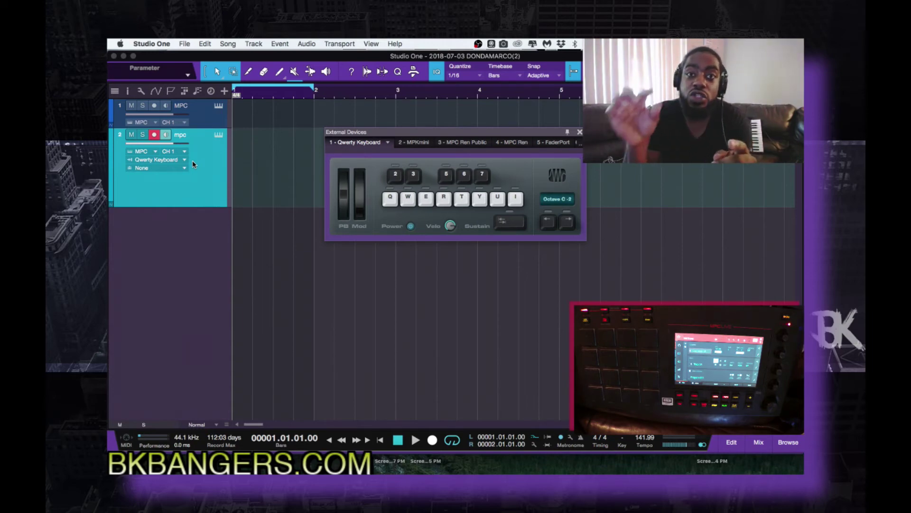
- Trigger MPC pads with the Q, W, E and R keys
key("q")
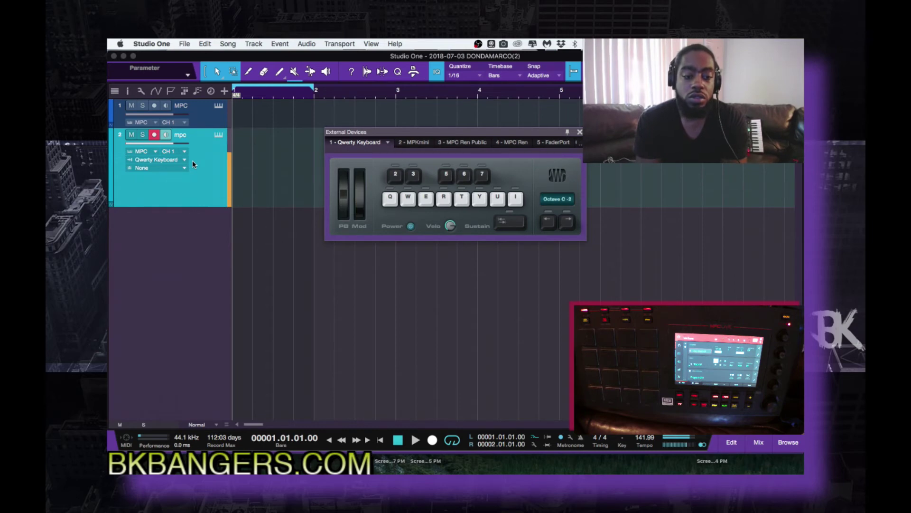
key("w")
key("w")
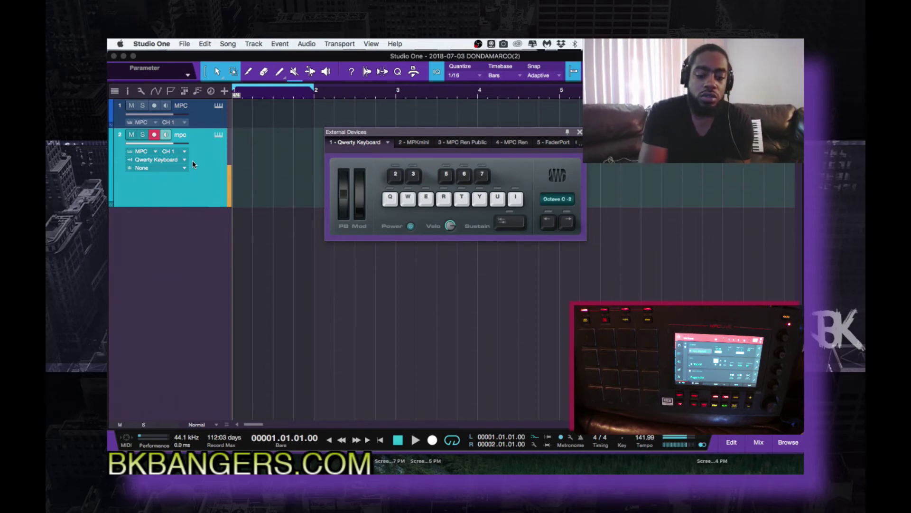
key("e")
key("r")
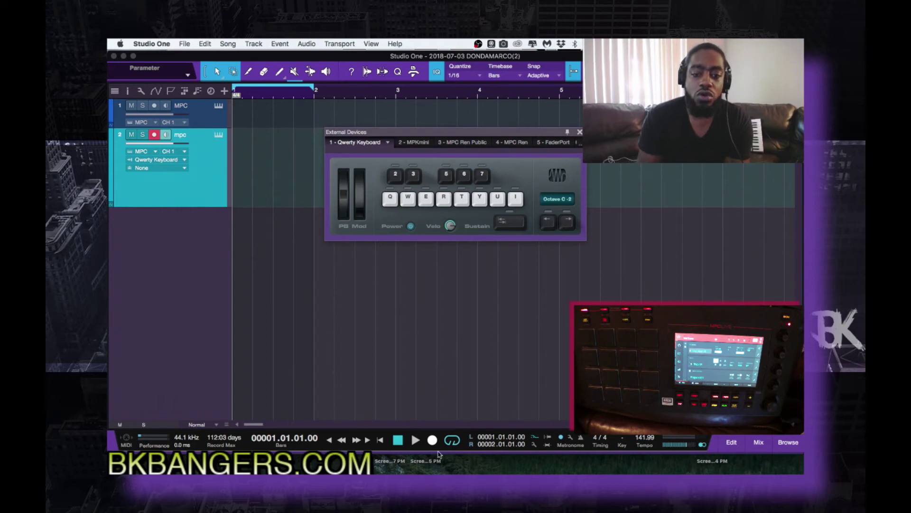
- Record a short Qwerty Keyboard take on the mpc track, close the keyboard, stop, and delete it
left_click(437, 447)
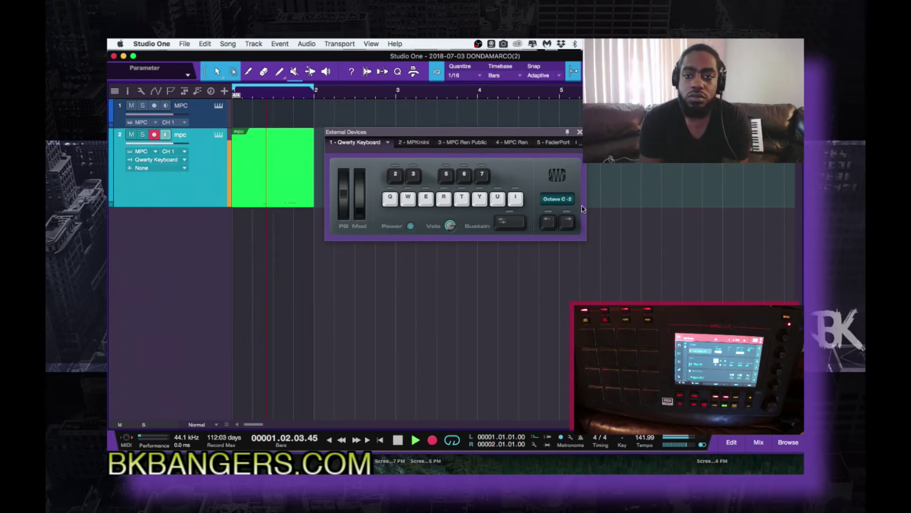
left_click(580, 132)
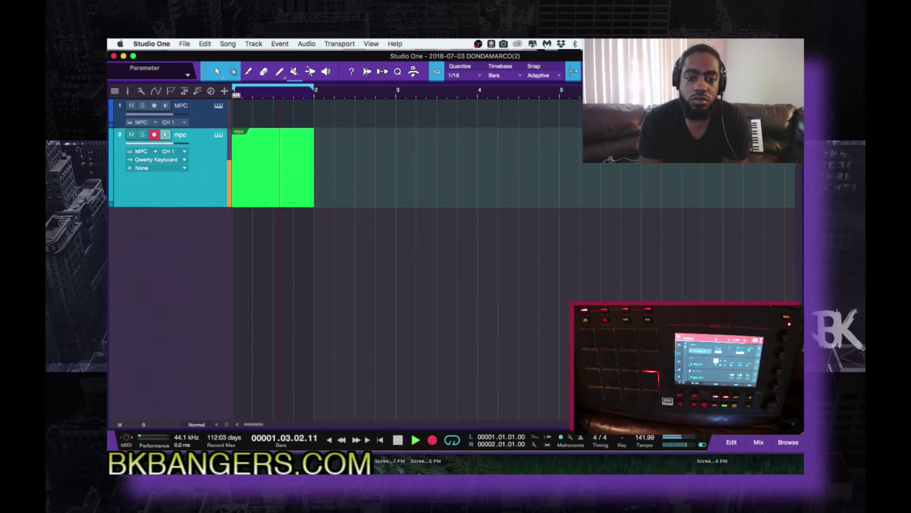
left_click(433, 440)
key("space")
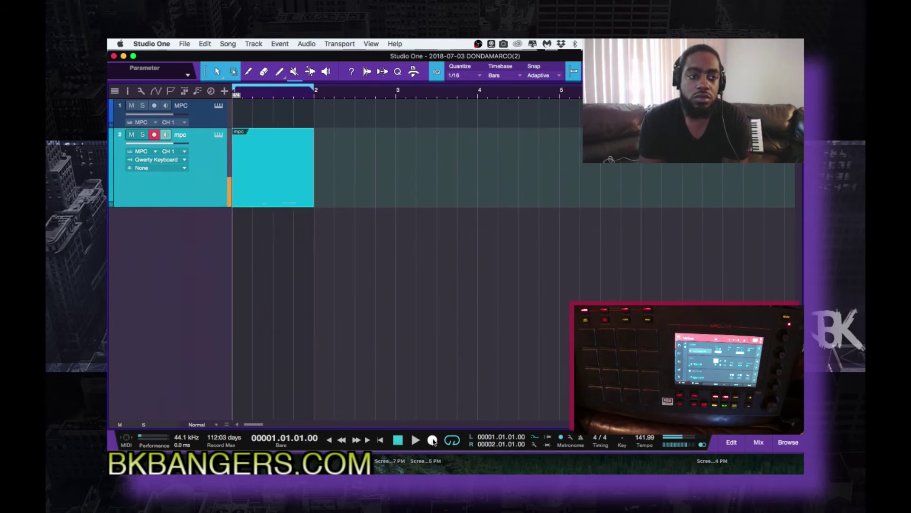
key("Delete")
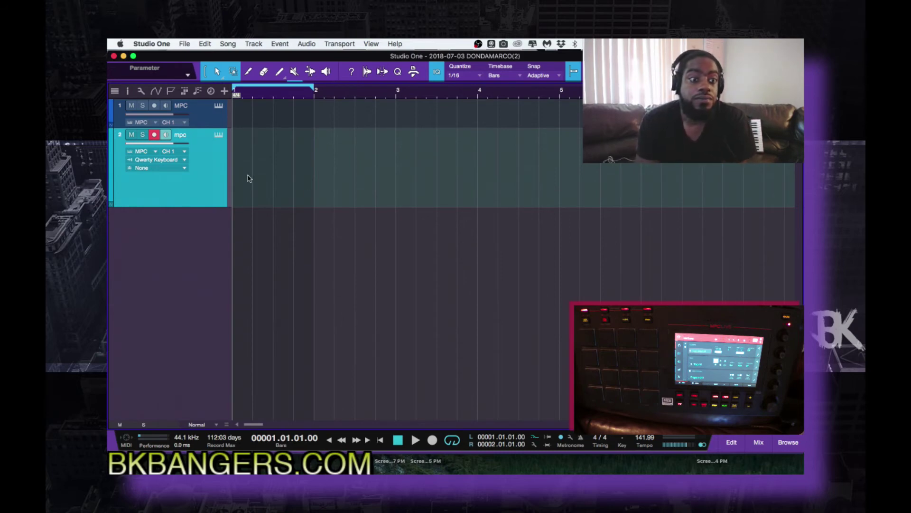
- Reopen the MPC plugin, inspect its MPC Templates preset folder, and bring up the preset actions menu
left_click(218, 136)
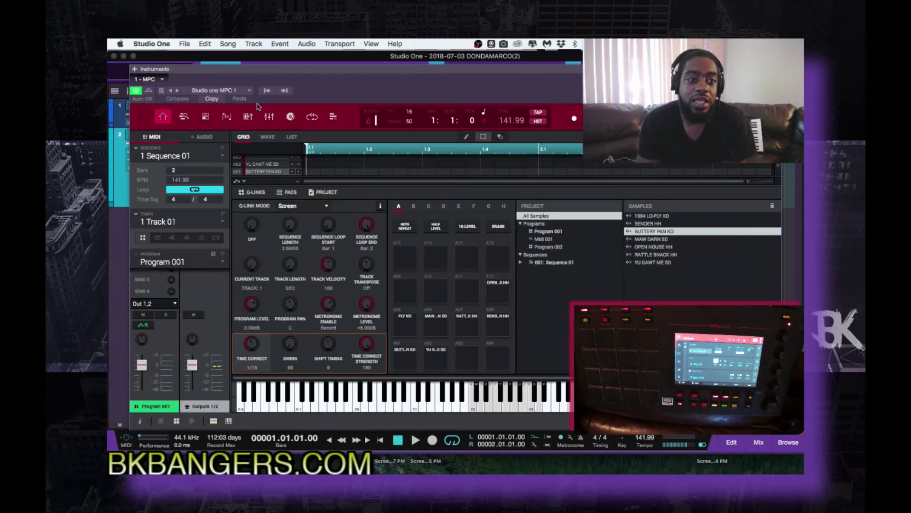
left_click(249, 90)
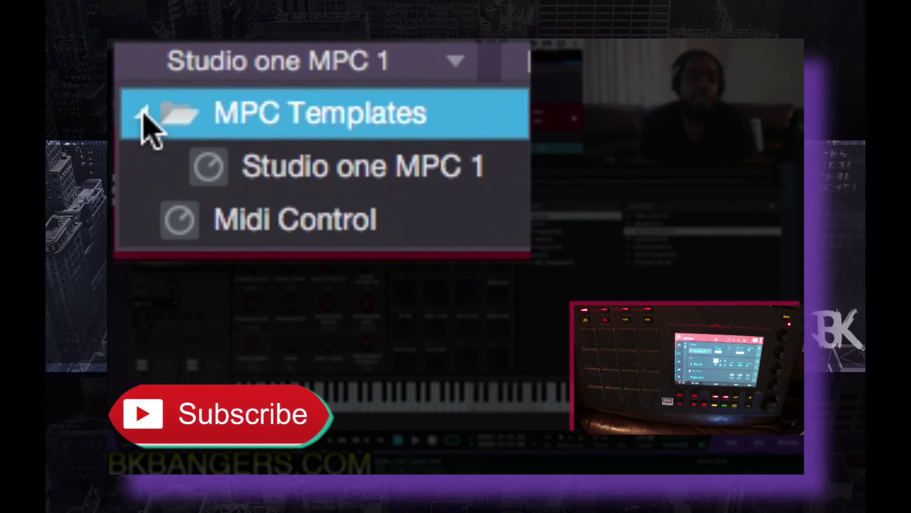
left_click(142, 115)
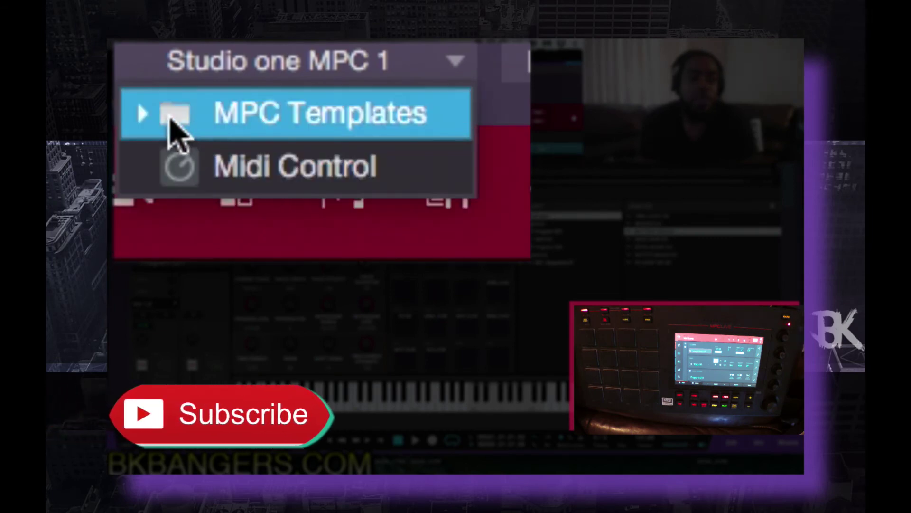
left_click(144, 113)
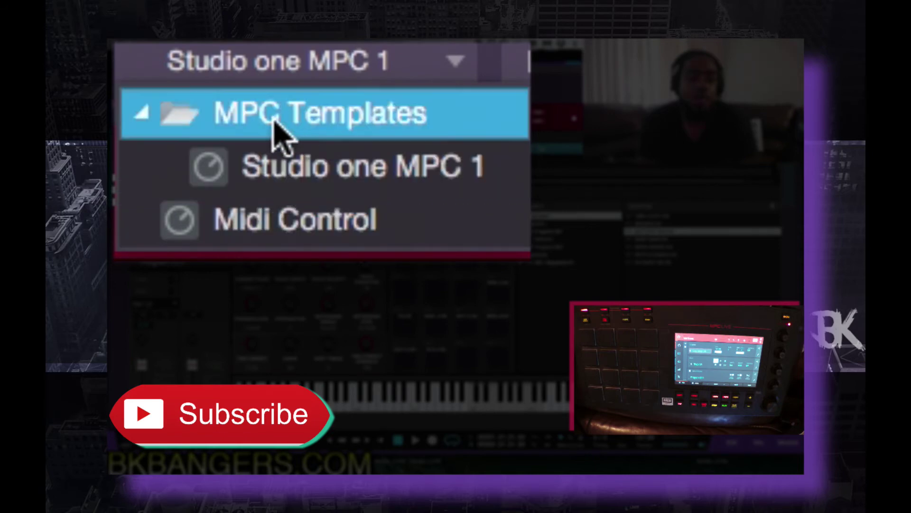
left_click(142, 115)
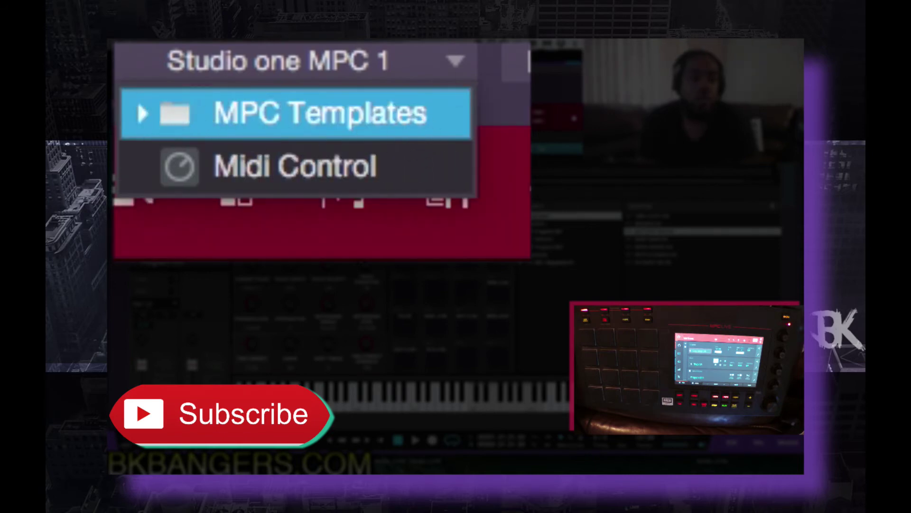
key("Escape")
left_click(161, 90)
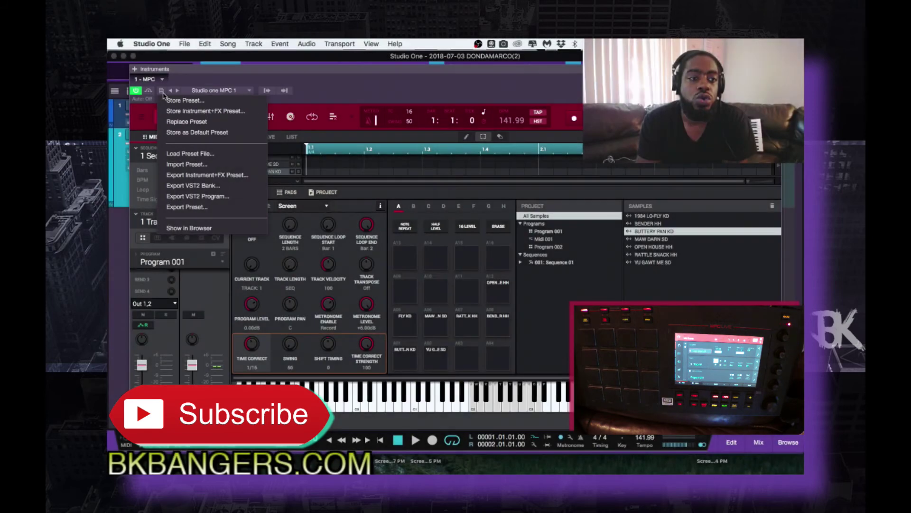
- Name a new preset 'whatever' under MPC Templates, then cancel without storing it
left_click(176, 101)
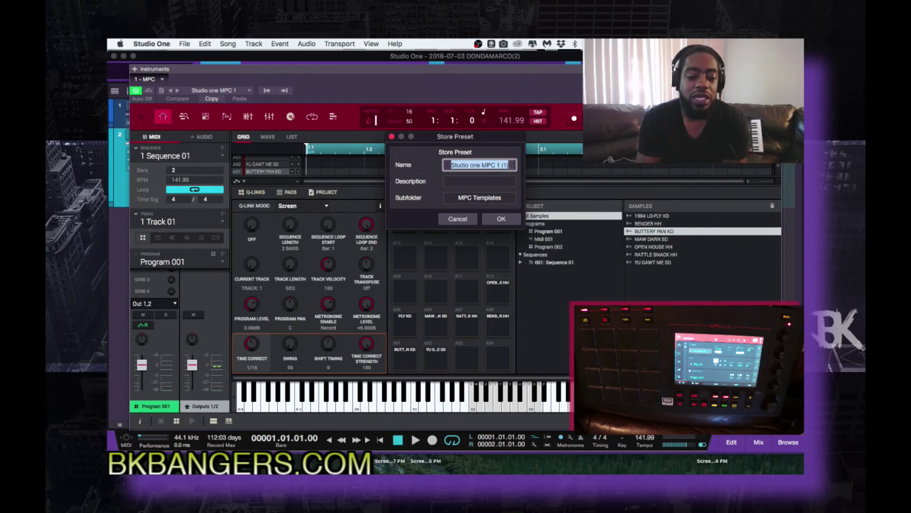
type("whate")
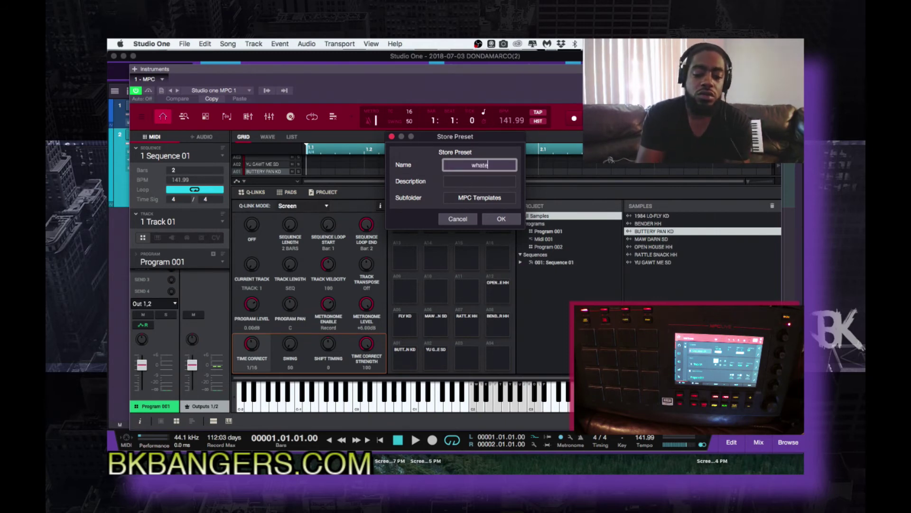
type("ver")
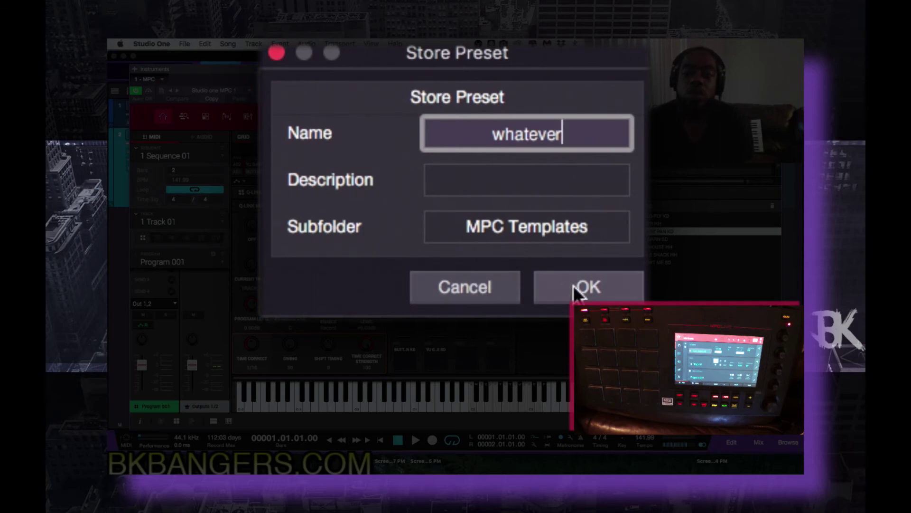
left_click(474, 289)
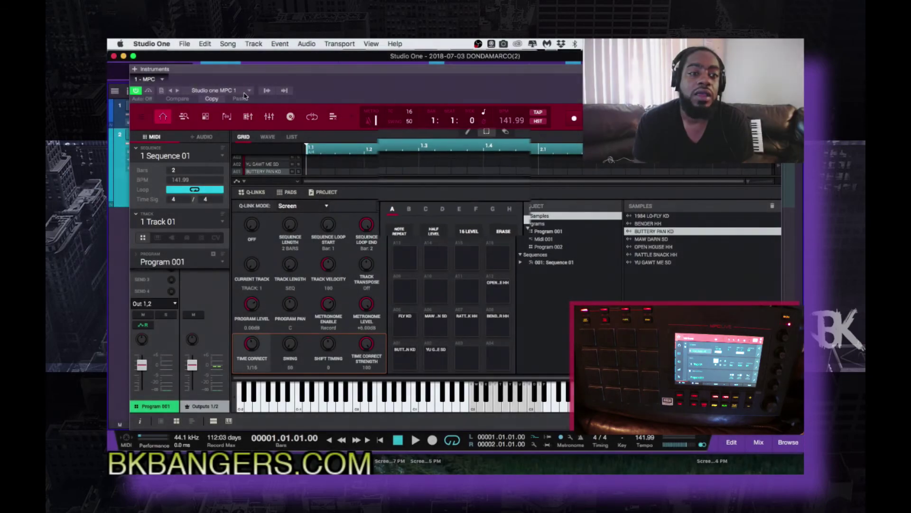
left_click(250, 91)
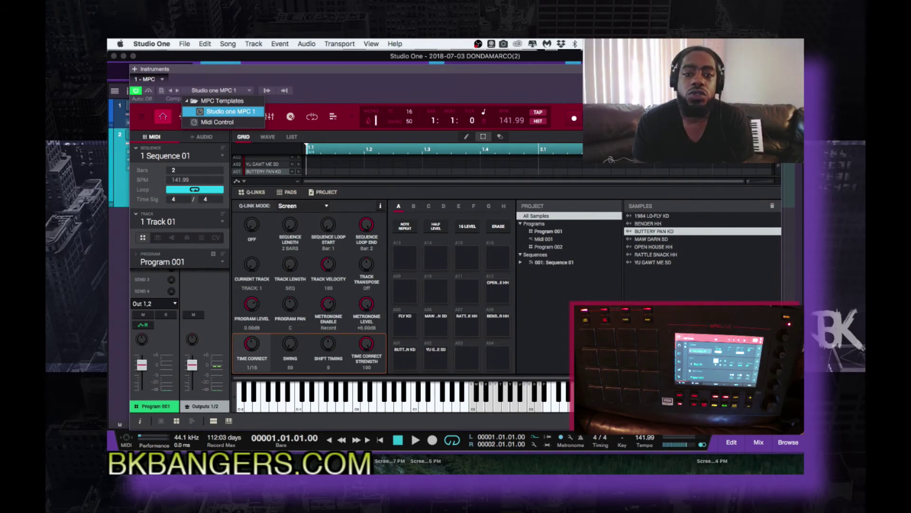
key("Escape")
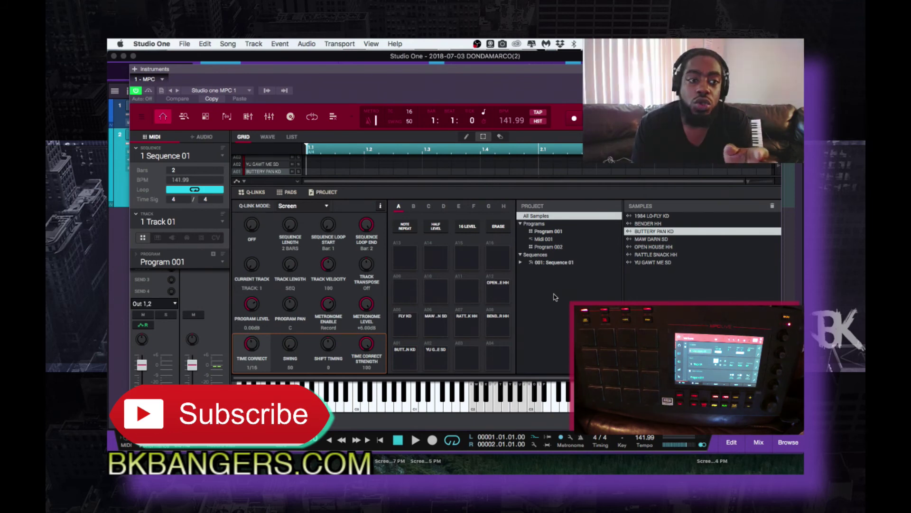
- Open and enlarge the MPC pad mixer, then switch its strips from Inserts to Sends
left_click(249, 118)
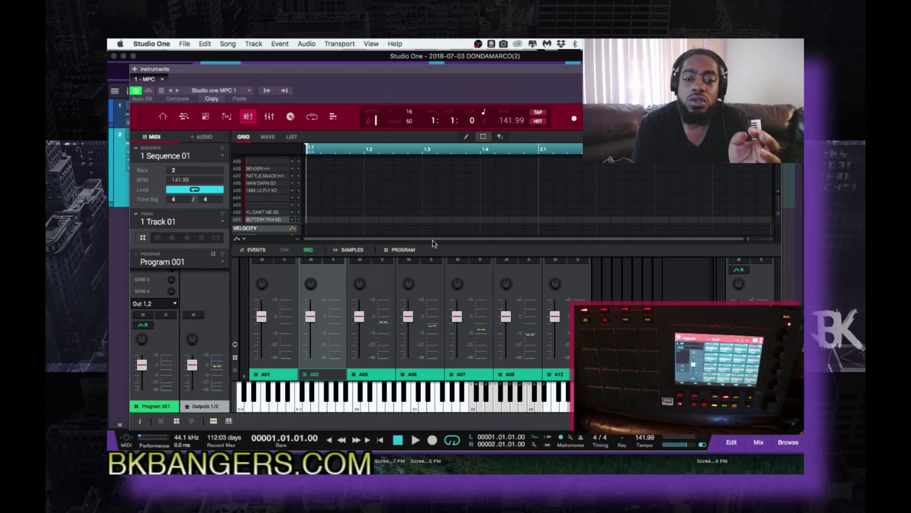
left_click_drag(433, 243, 432, 171)
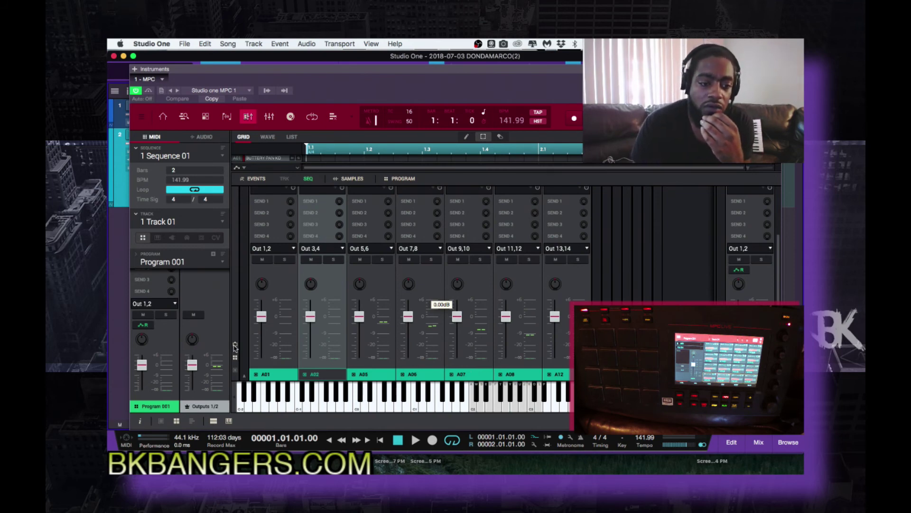
left_click(235, 370)
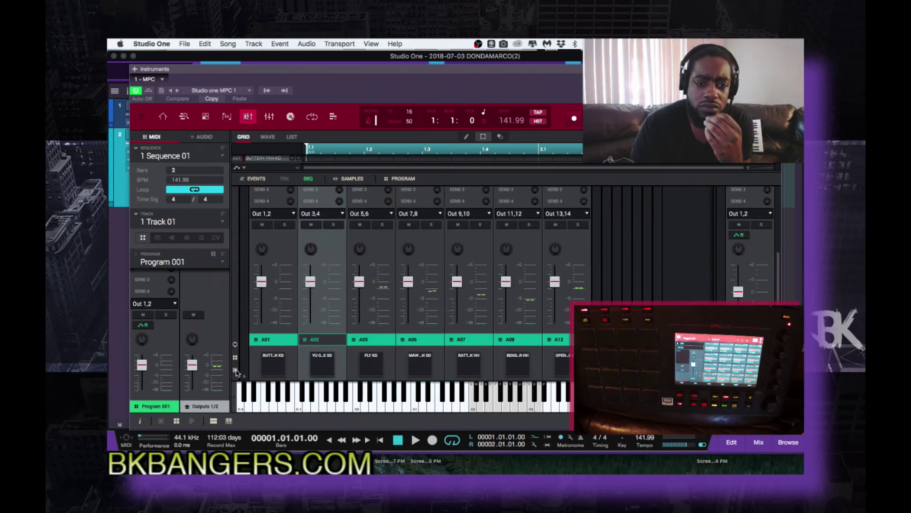
left_click(235, 370)
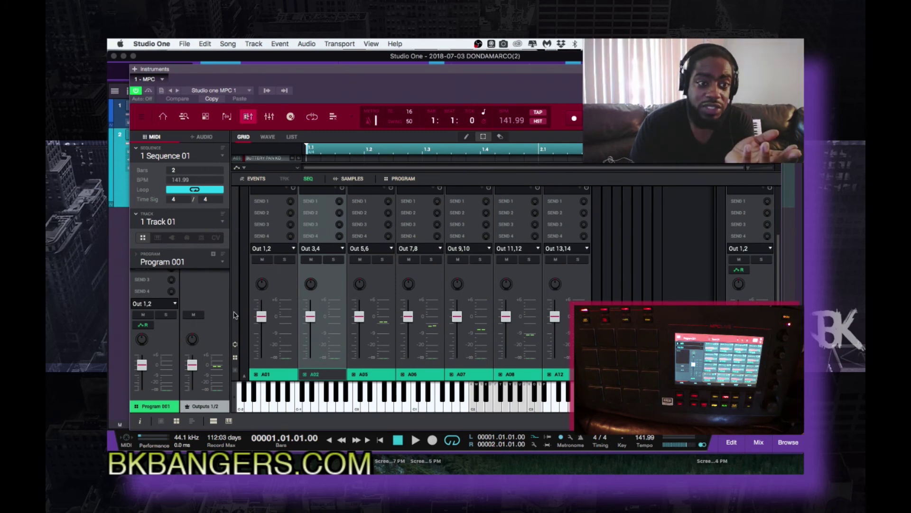
left_click(235, 369)
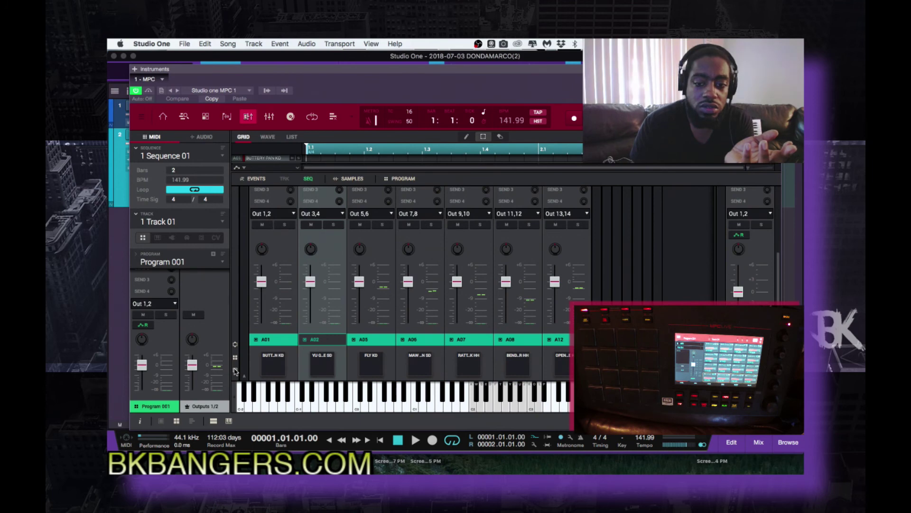
left_click(235, 369)
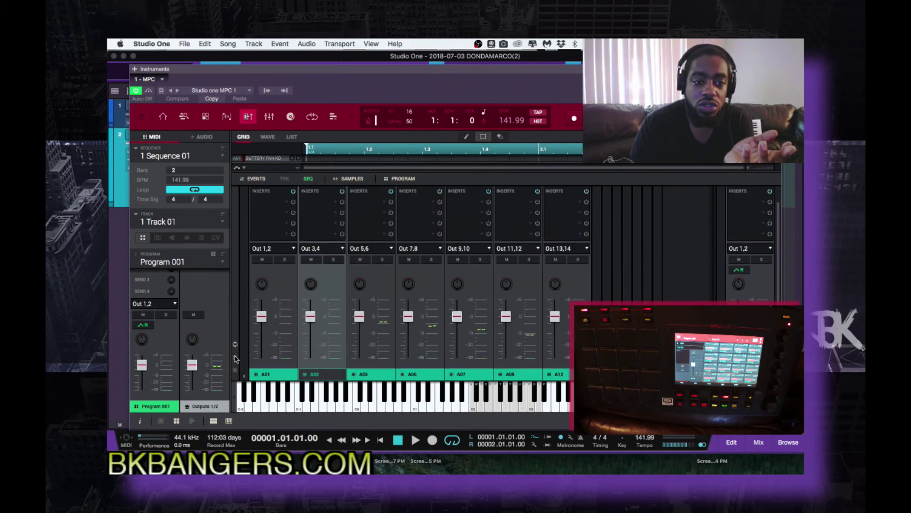
left_click(235, 357)
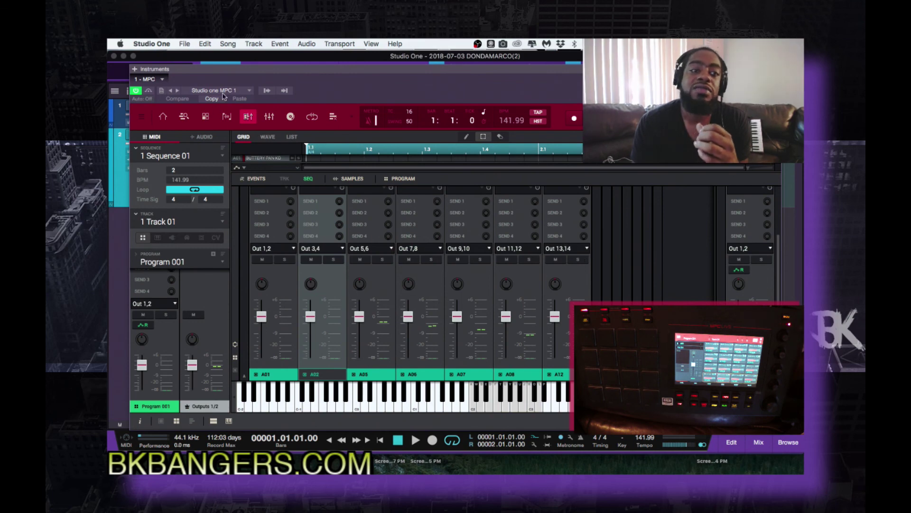
- Glance through the MPC preset list and actions menu, then close the MPC window
left_click(244, 92)
left_click(226, 81)
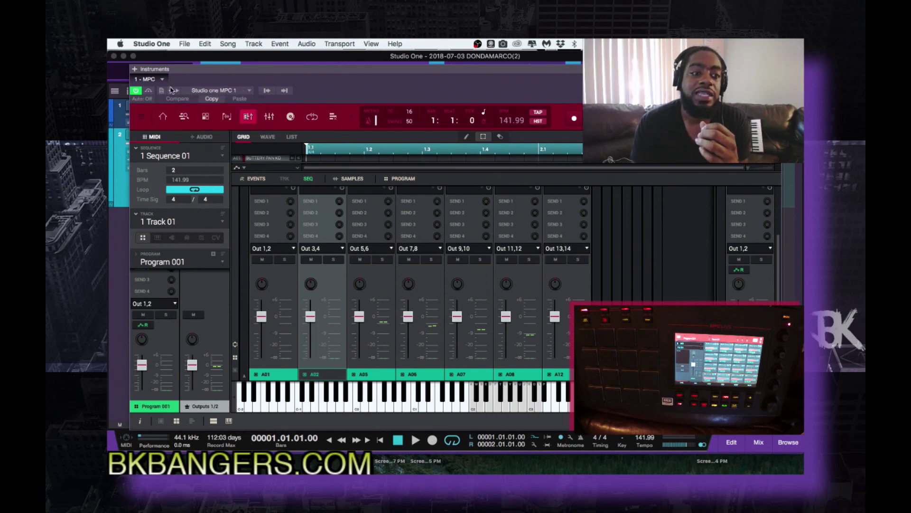
left_click(162, 91)
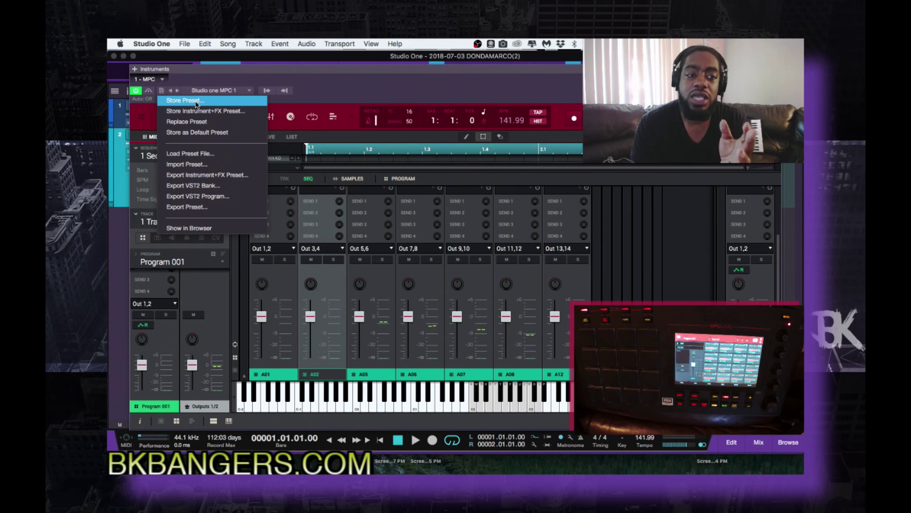
left_click(308, 84)
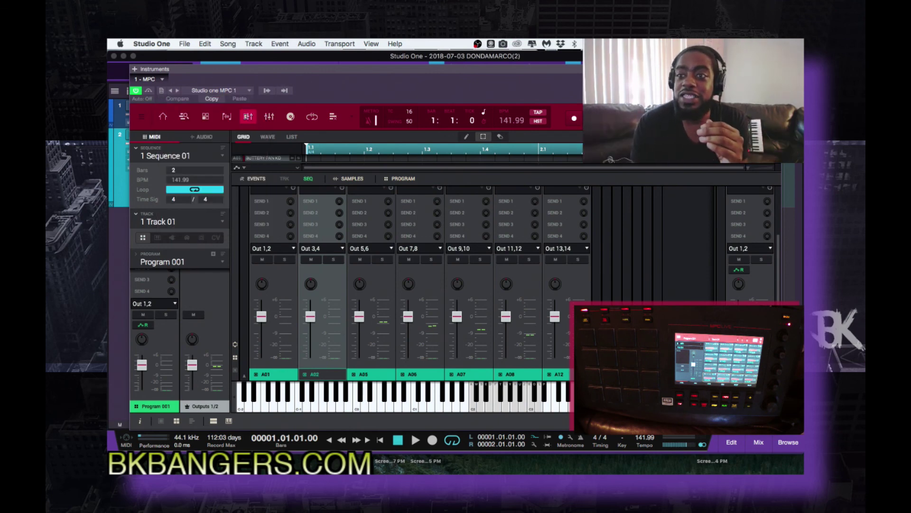
key("super+w")
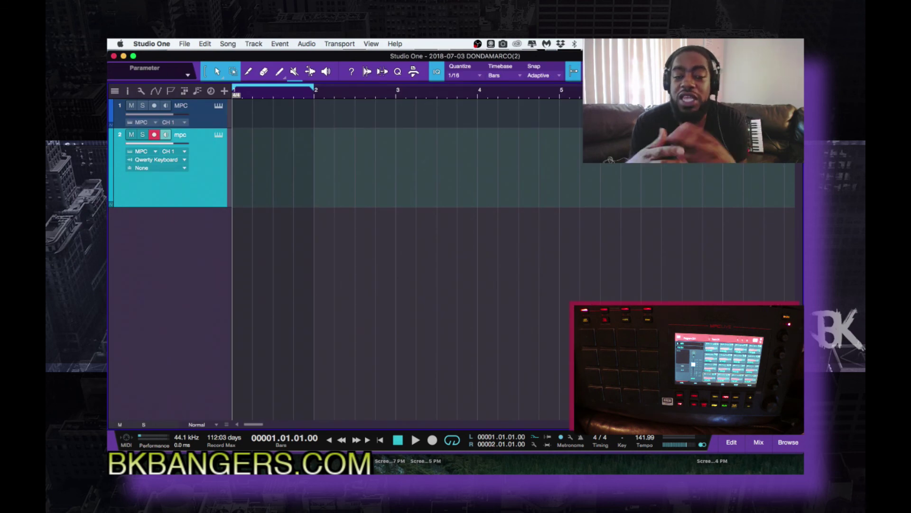